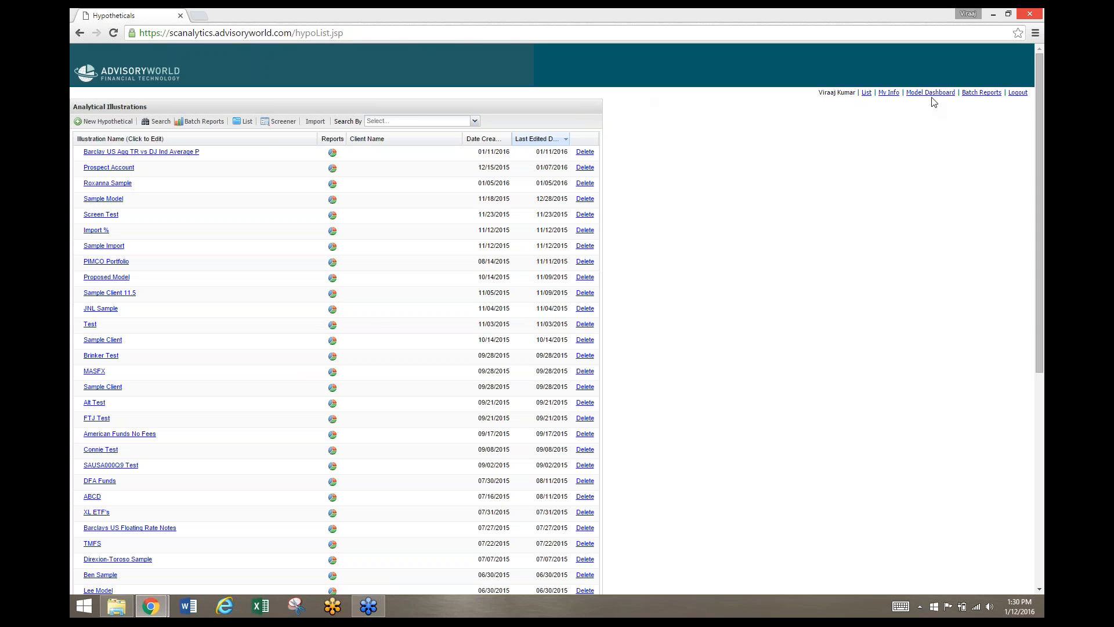
# Open the Model Dashboard and look over its sections from objective and assets to reports
pyautogui.click(930, 92)
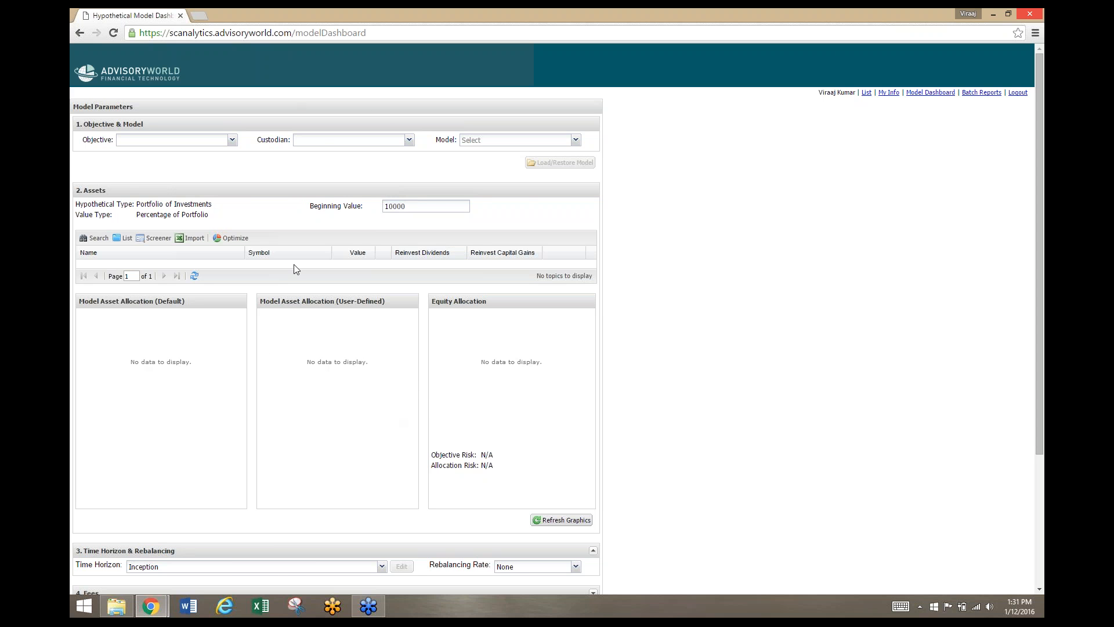
pyautogui.scroll(-3, 293, 265)
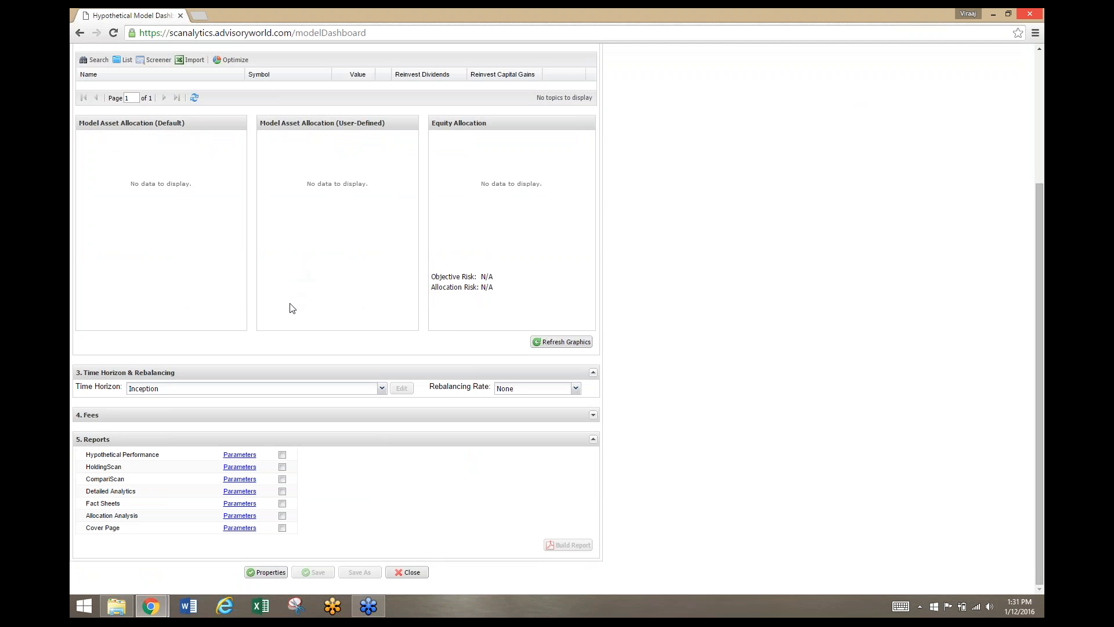
pyautogui.scroll(3, 293, 299)
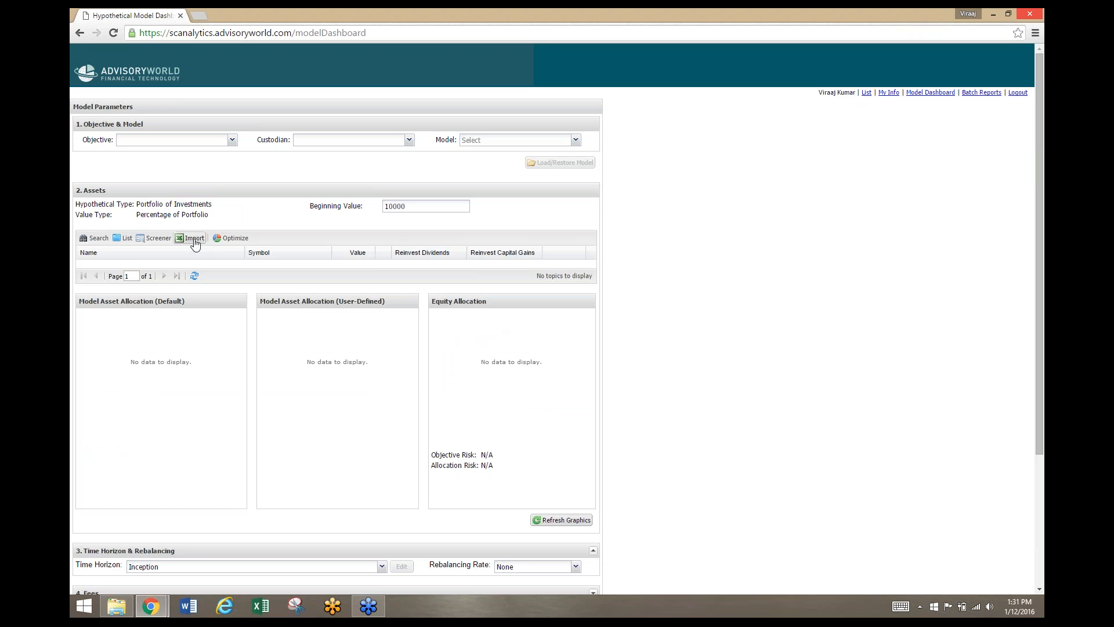
# Search the assets for ABNDX, AEPGX, AMCPX and BRUFX and add all four funds to the model
pyautogui.click(98, 238)
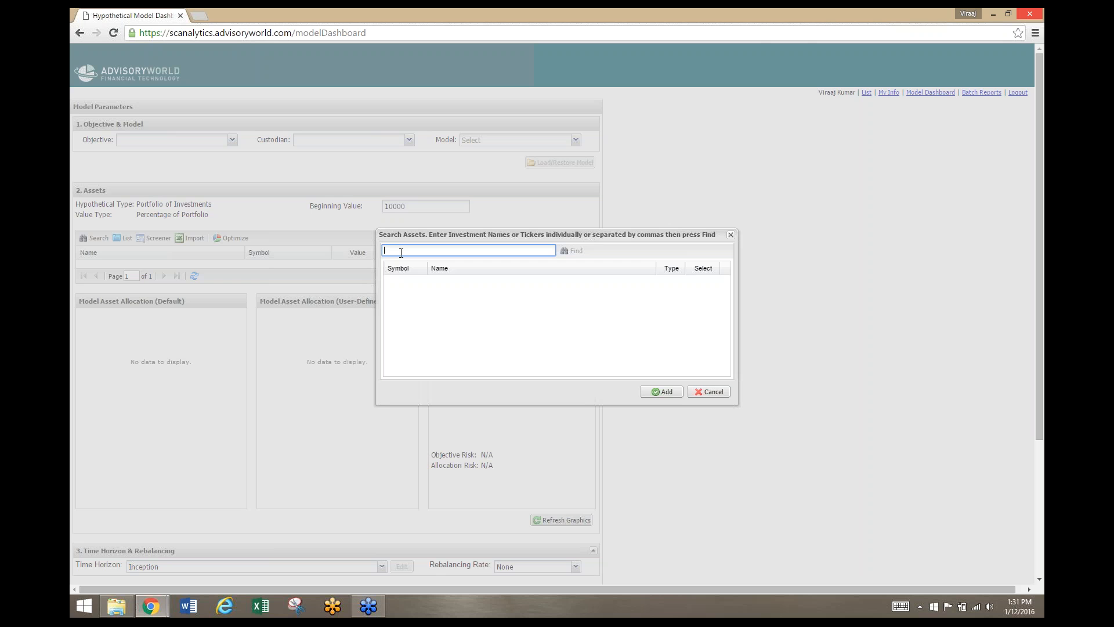
pyautogui.write('abndx, aepgx, amcpx,')
pyautogui.write('brufx')
pyautogui.press('Return')
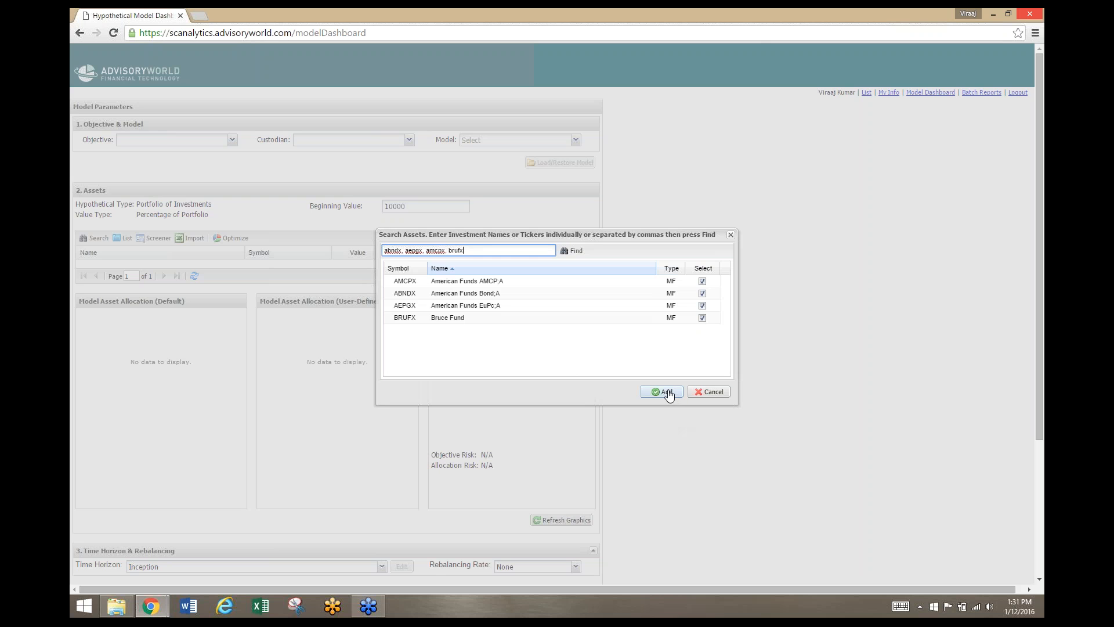
pyautogui.click(666, 392)
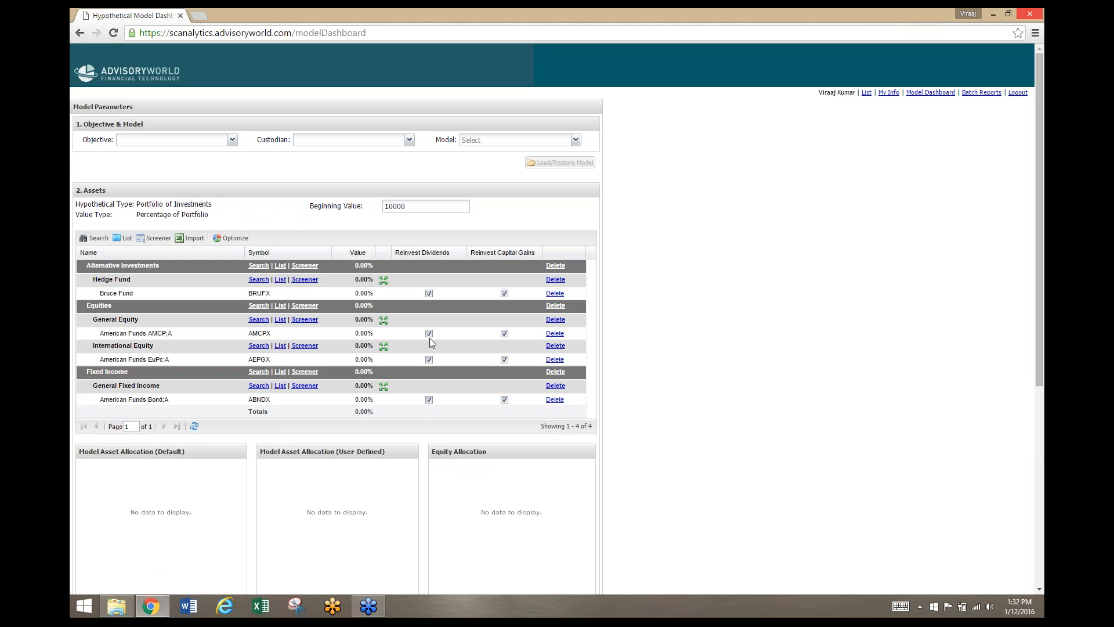
# Set the value of each of the four funds, BRUFX, AMCPX, AEPGX and ABNDX, to 25%
pyautogui.click(363, 295)
pyautogui.write('25')
pyautogui.press('Return')
pyautogui.write('25')
pyautogui.press('Return')
pyautogui.write('25')
pyautogui.press('Return')
pyautogui.write('2')
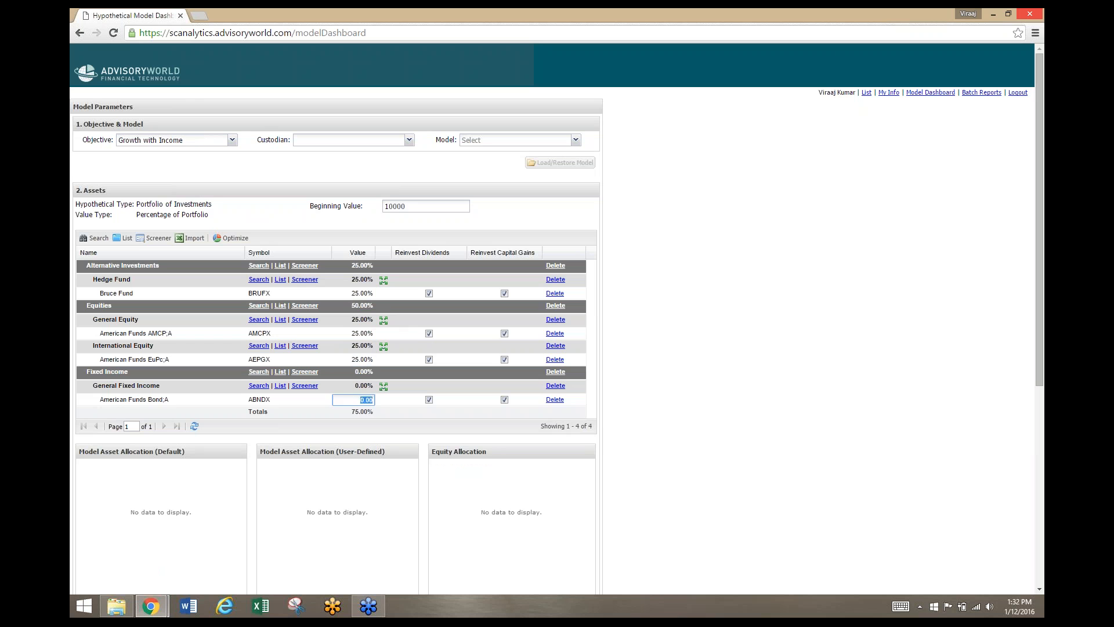
pyautogui.write('5')
pyautogui.press('Return')
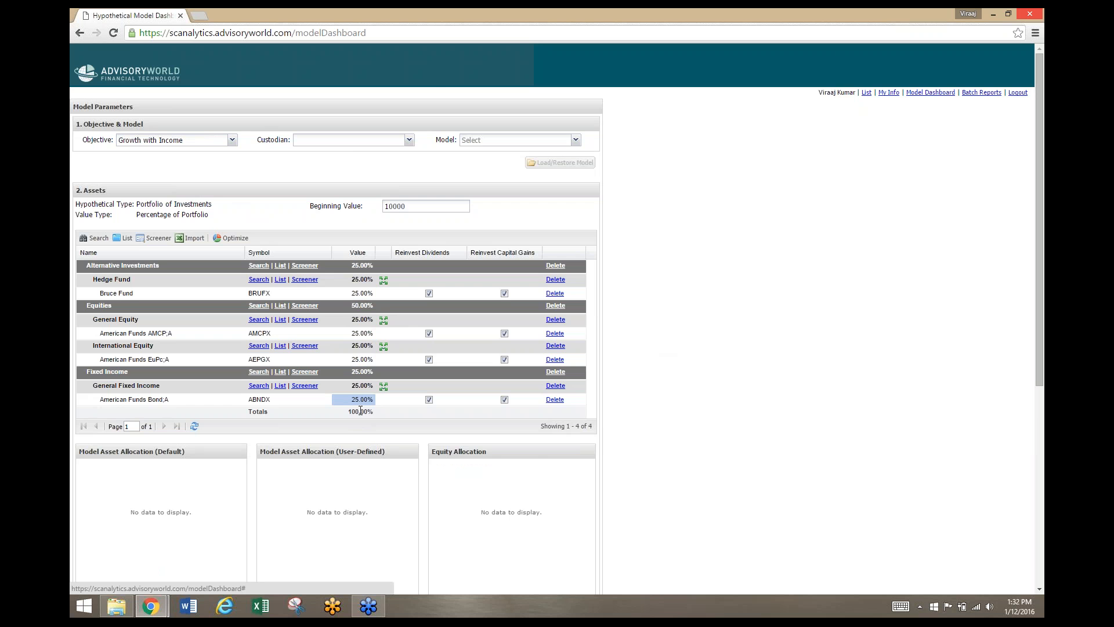
# Save the new model under the name Sample Model
pyautogui.scroll(-6, 360, 411)
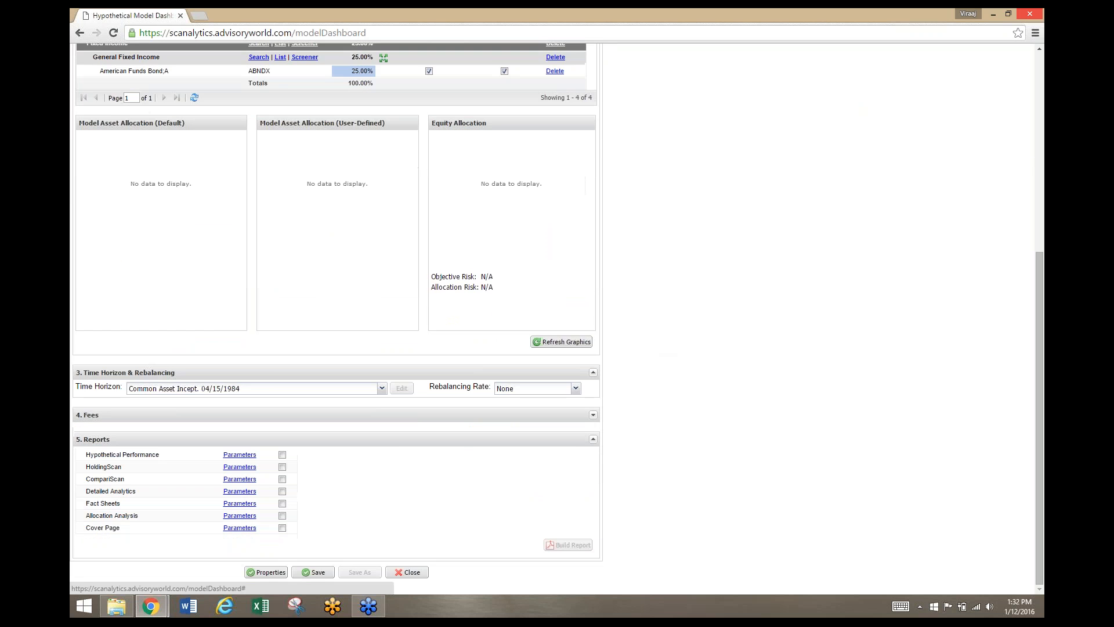
pyautogui.click(317, 572)
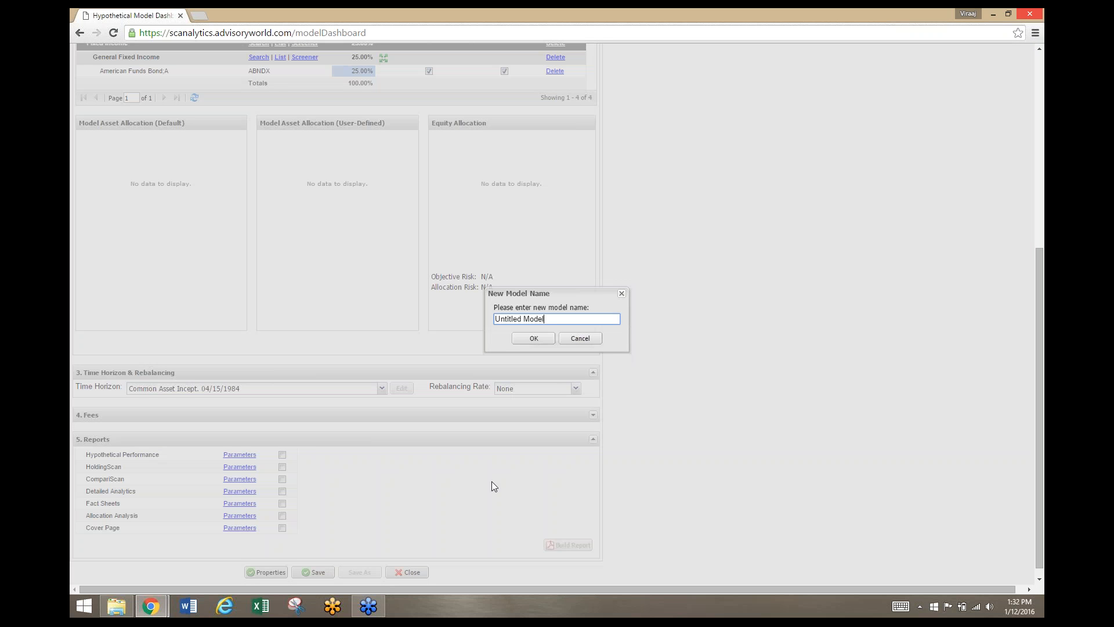
pyautogui.press('BackSpace')
pyautogui.press('BackSpace')
pyautogui.press('BackSpace')
pyautogui.press('BackSpace')
pyautogui.press('BackSpace')
pyautogui.press('BackSpace')
pyautogui.press('BackSpace')
pyautogui.press('BackSpace')
pyautogui.press('BackSpace')
pyautogui.press('BackSpace')
pyautogui.press('BackSpace')
pyautogui.press('BackSpace')
pyautogui.press('BackSpace')
pyautogui.press('BackSpace')
pyautogui.write('Sample Mode')
pyautogui.click(533, 338)
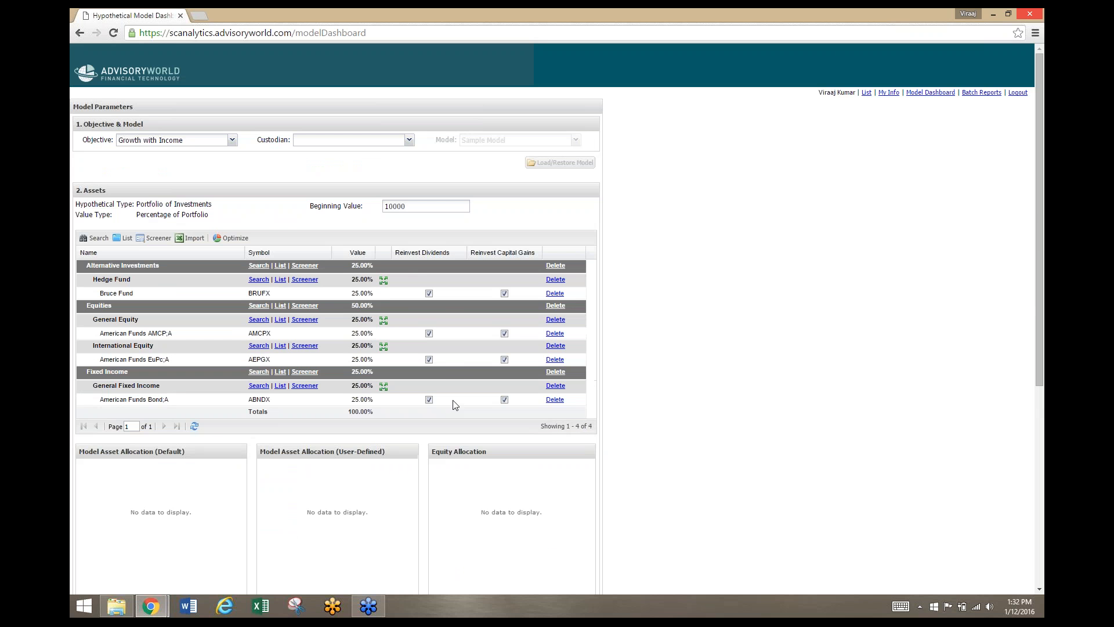
# Reopen a blank Model Dashboard and load the saved Sample Model into it
pyautogui.click(920, 93)
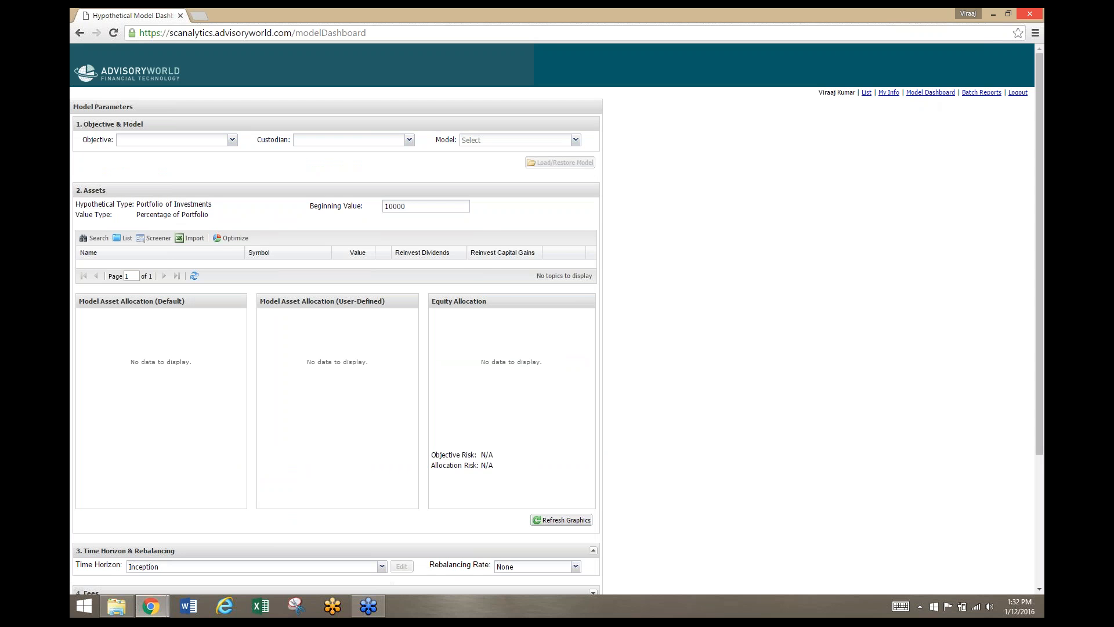
pyautogui.click(576, 140)
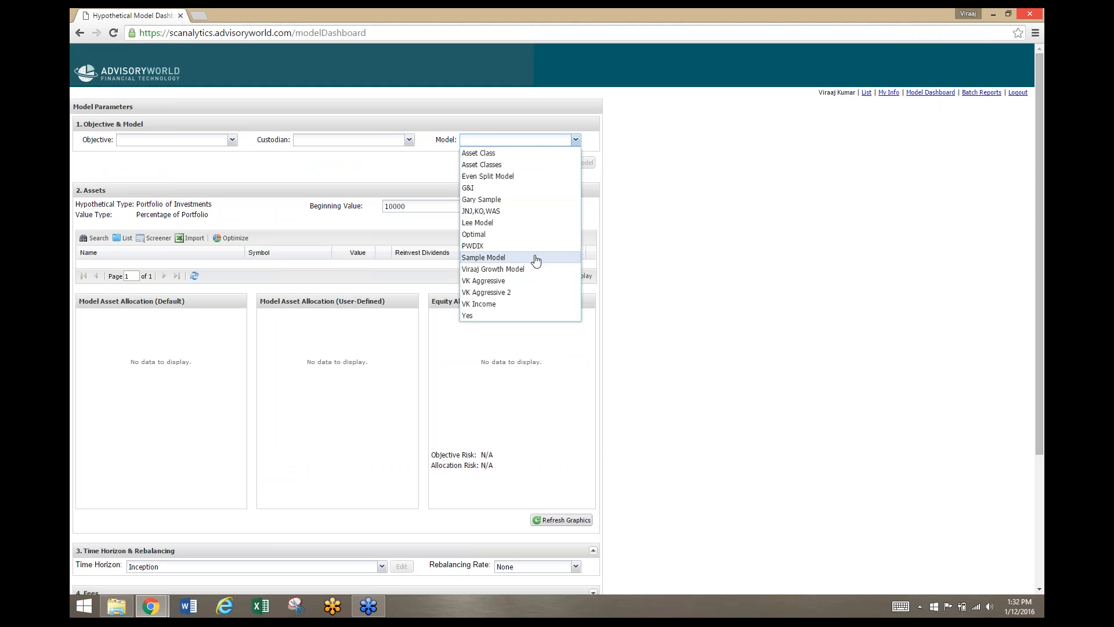
pyautogui.click(534, 257)
pyautogui.click(570, 163)
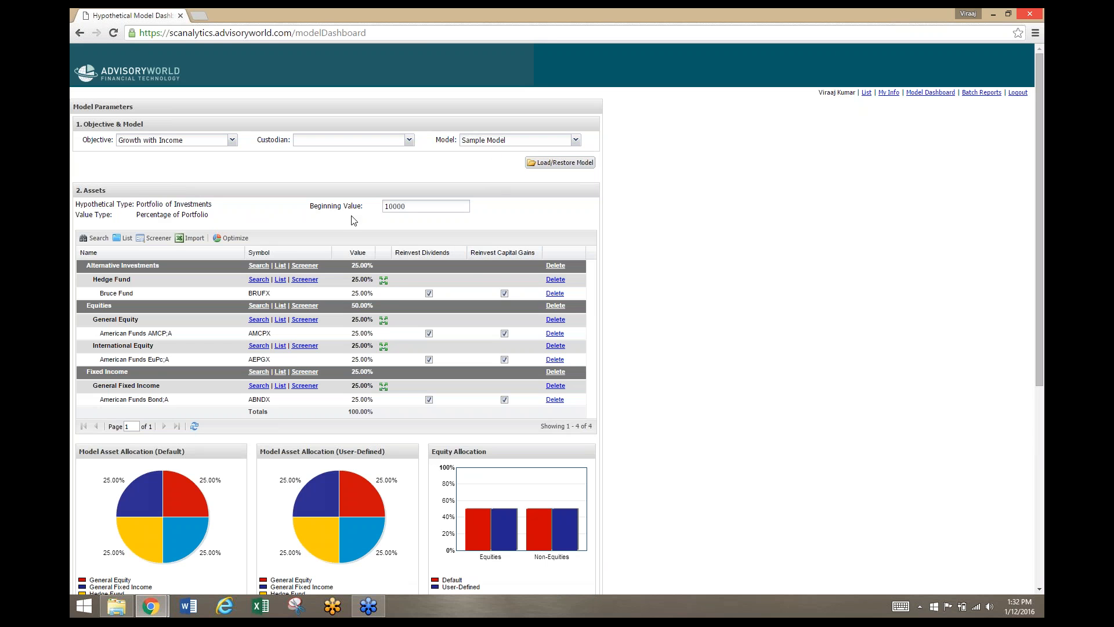
# Review the loaded model's allocation charts and time horizon, and expand the Fees section to examine asset based fees, sales charges and transaction fees
pyautogui.scroll(-4, 320, 163)
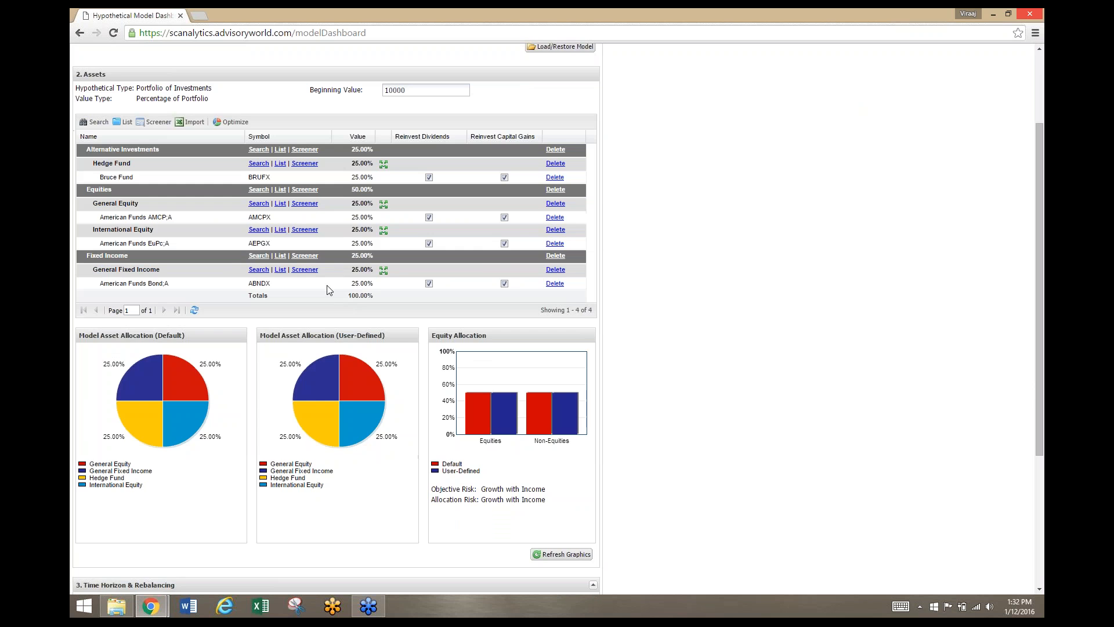
pyautogui.scroll(-1, 327, 289)
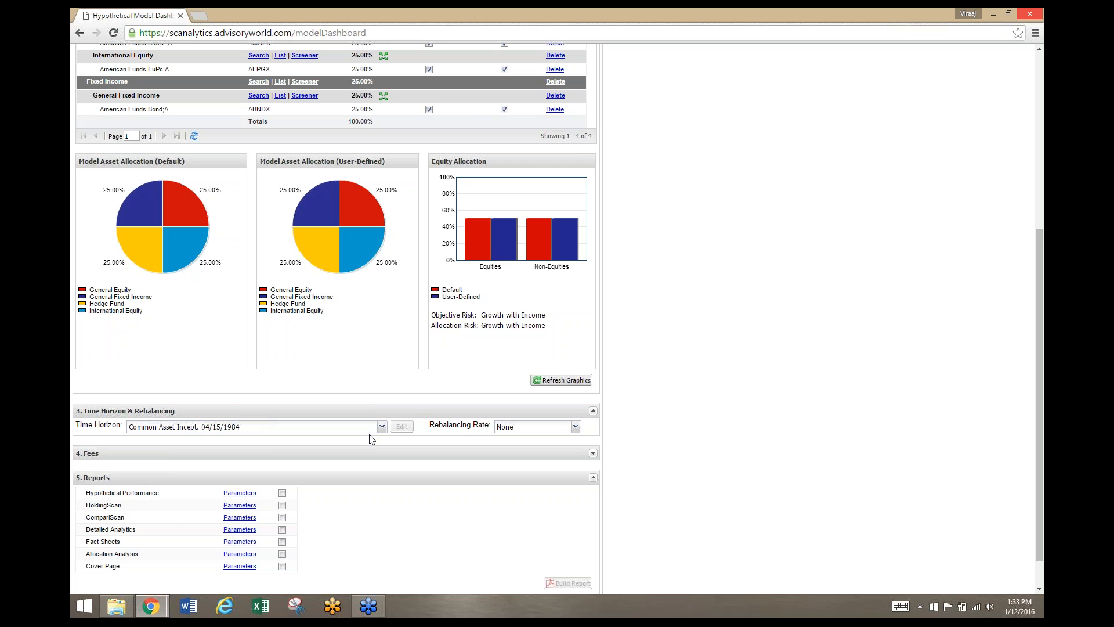
pyautogui.scroll(-1, 384, 432)
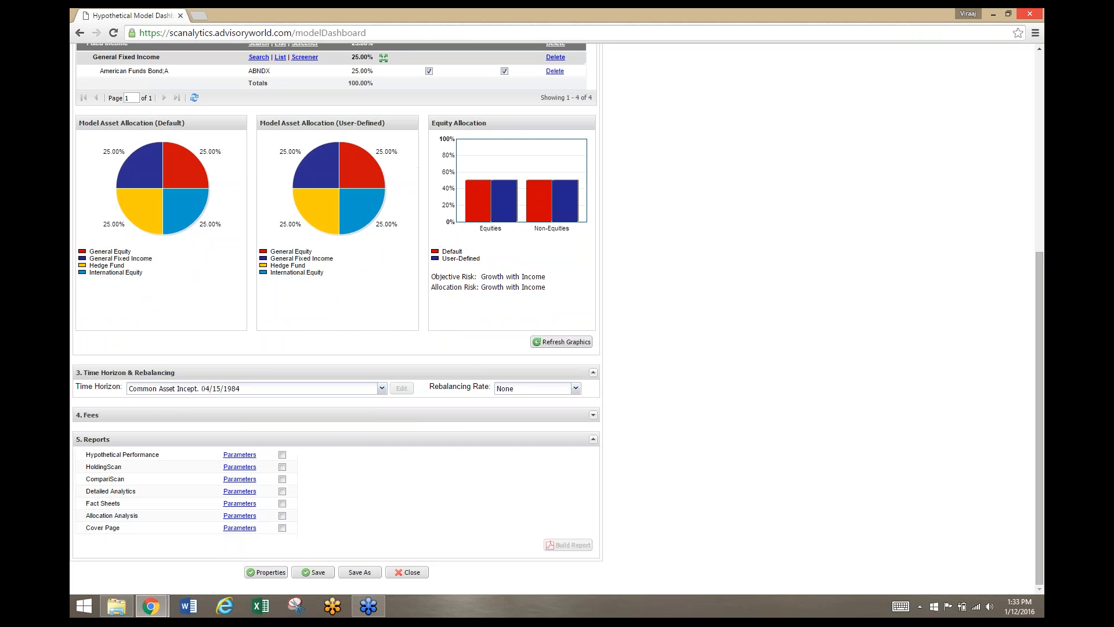
pyautogui.click(593, 415)
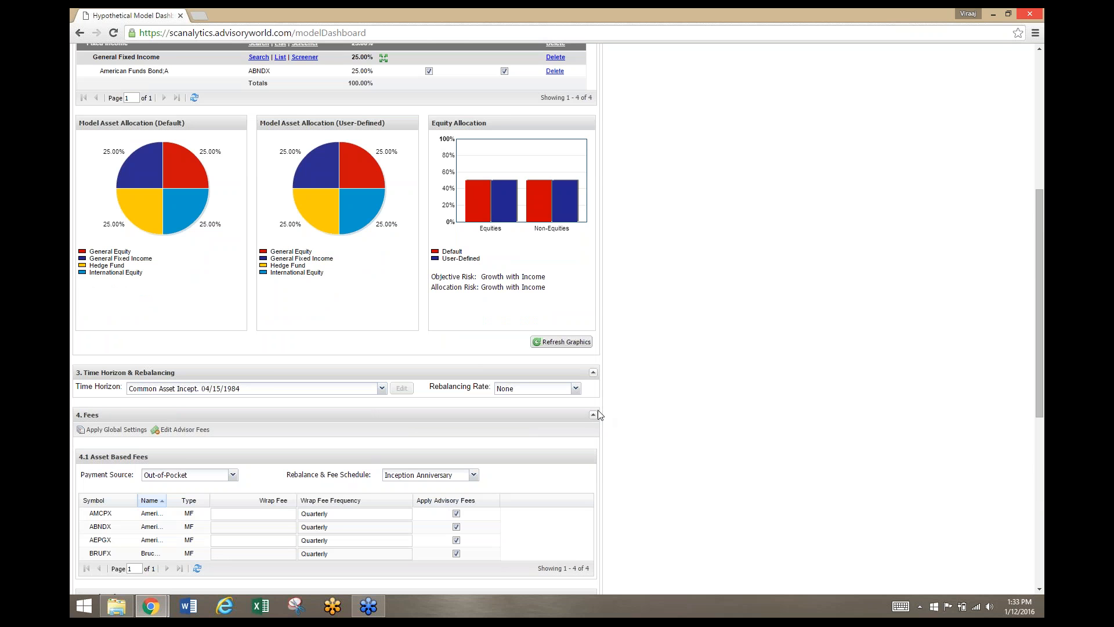
pyautogui.scroll(-3, 594, 416)
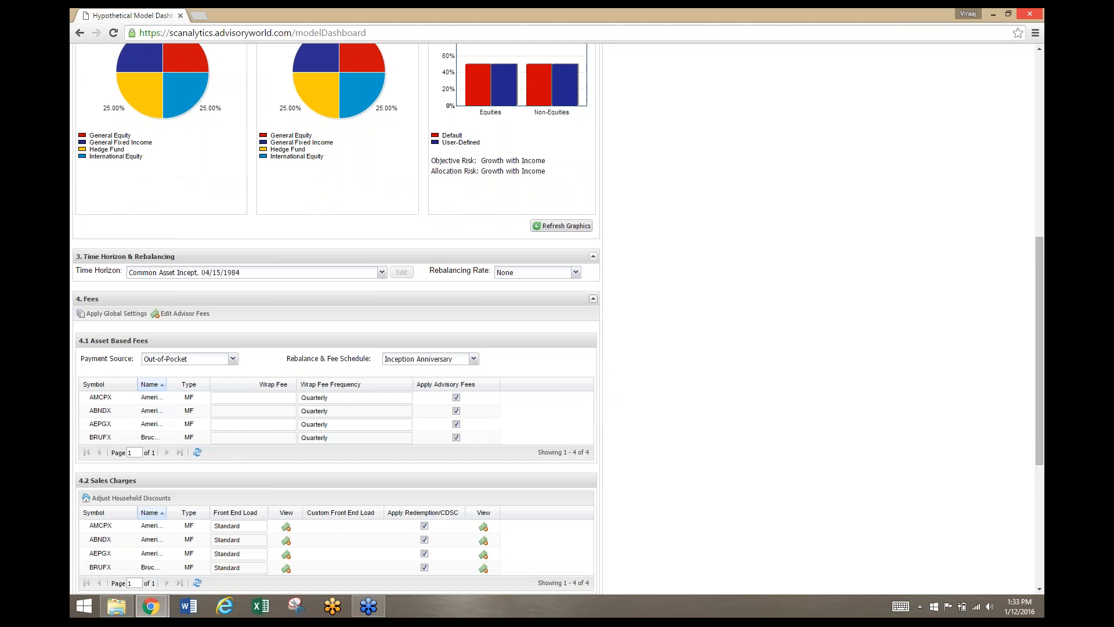
pyautogui.click(593, 302)
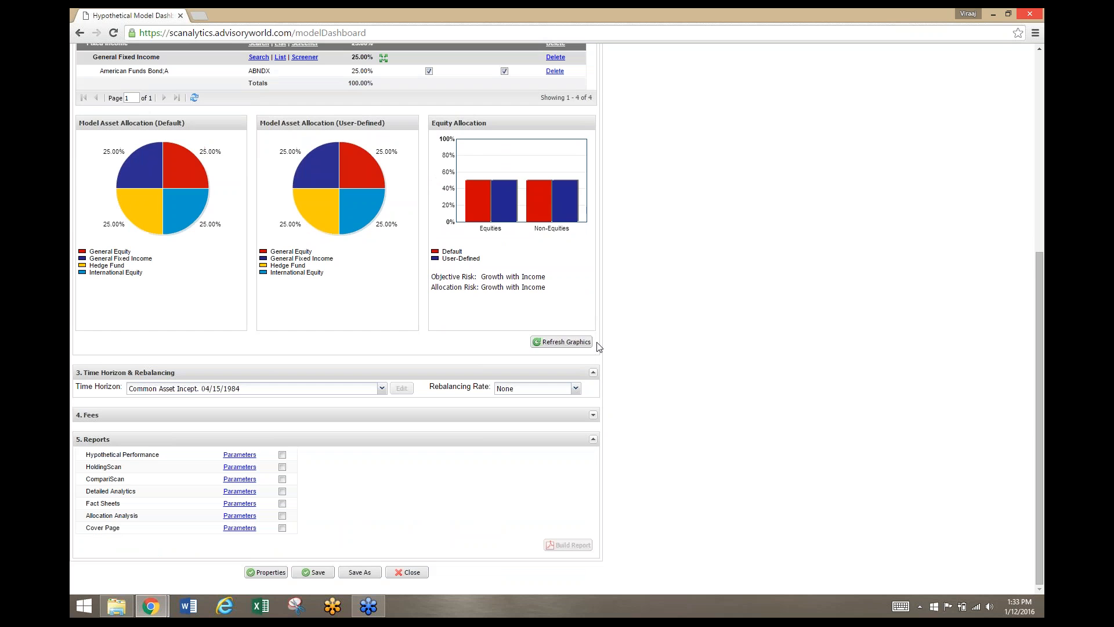
pyautogui.click(593, 416)
pyautogui.scroll(-3, 597, 418)
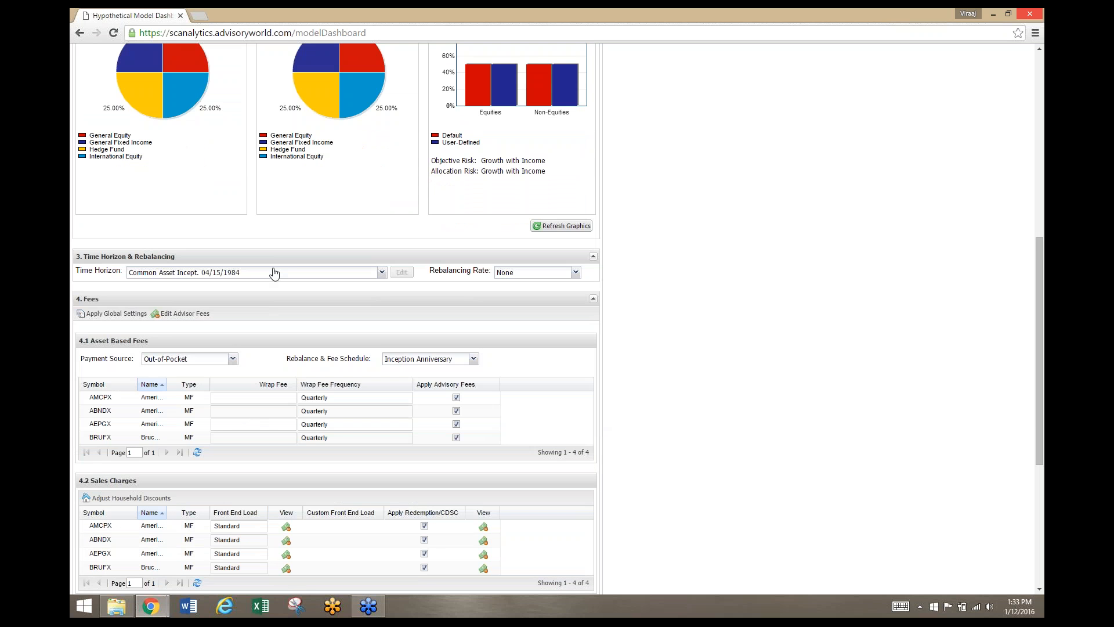
pyautogui.scroll(-3, 292, 309)
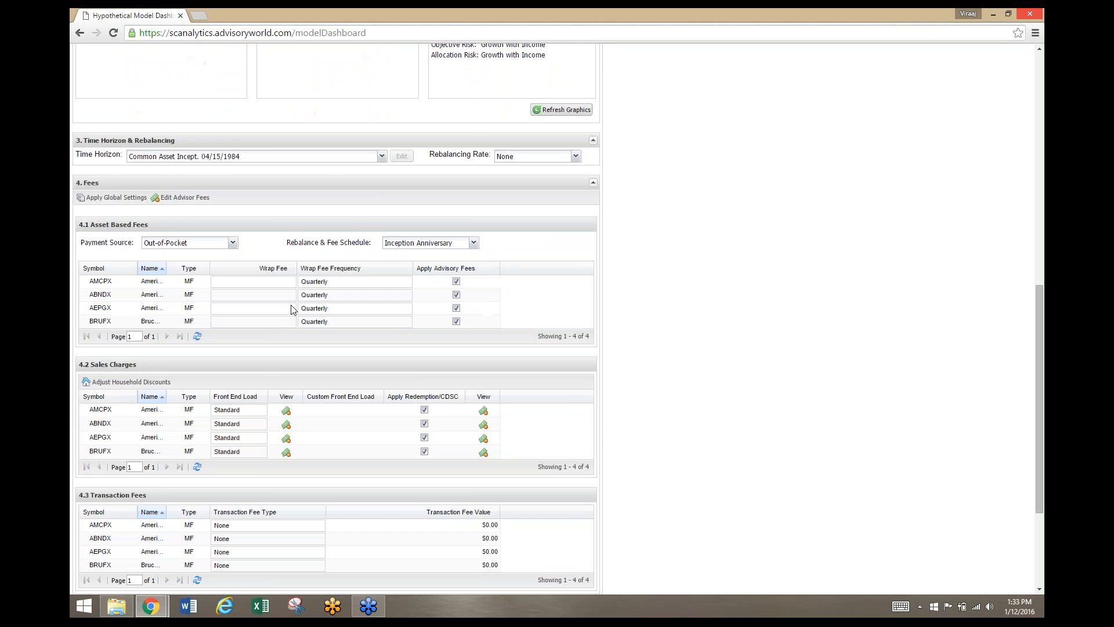
pyautogui.scroll(-2, 292, 310)
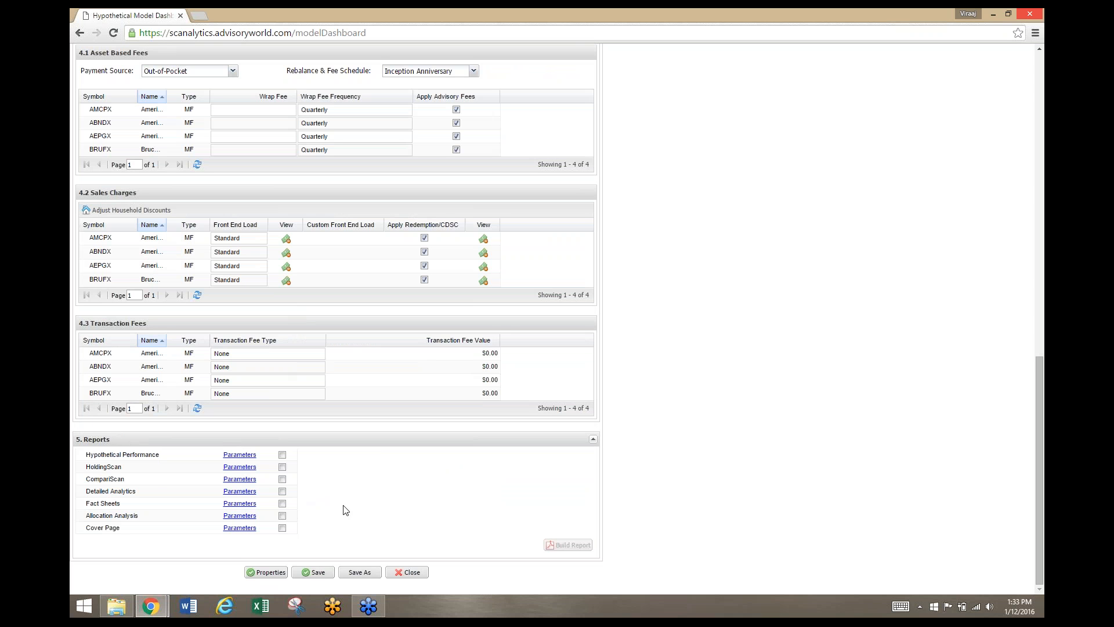
# Look back over the model's assets, fee settings and available report types
pyautogui.scroll(7, 381, 420)
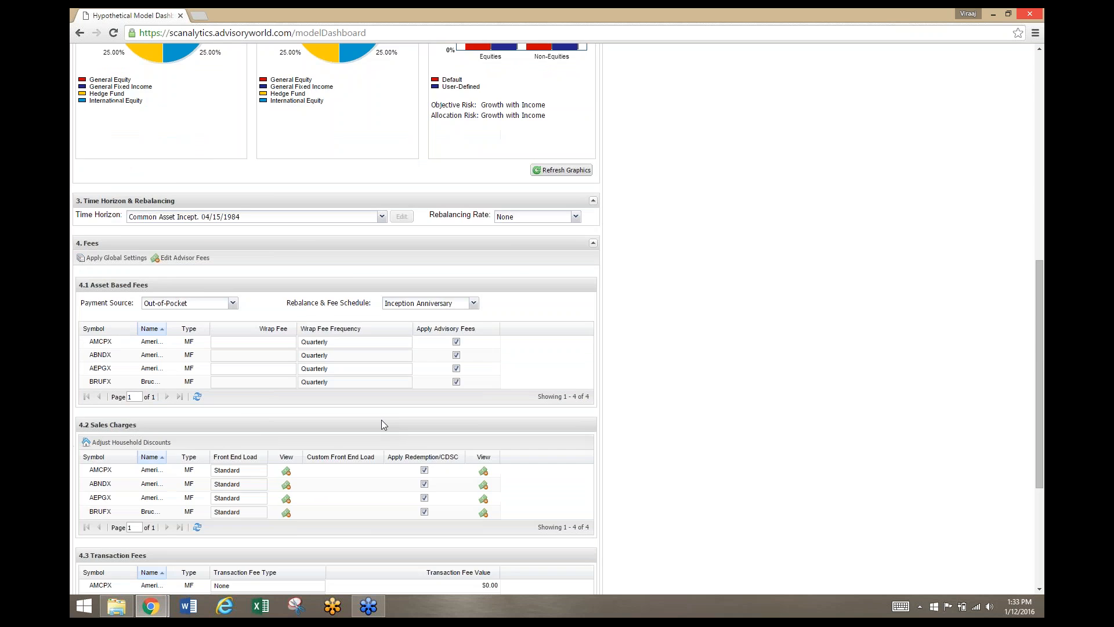
pyautogui.scroll(5, 381, 423)
pyautogui.scroll(-7, 381, 424)
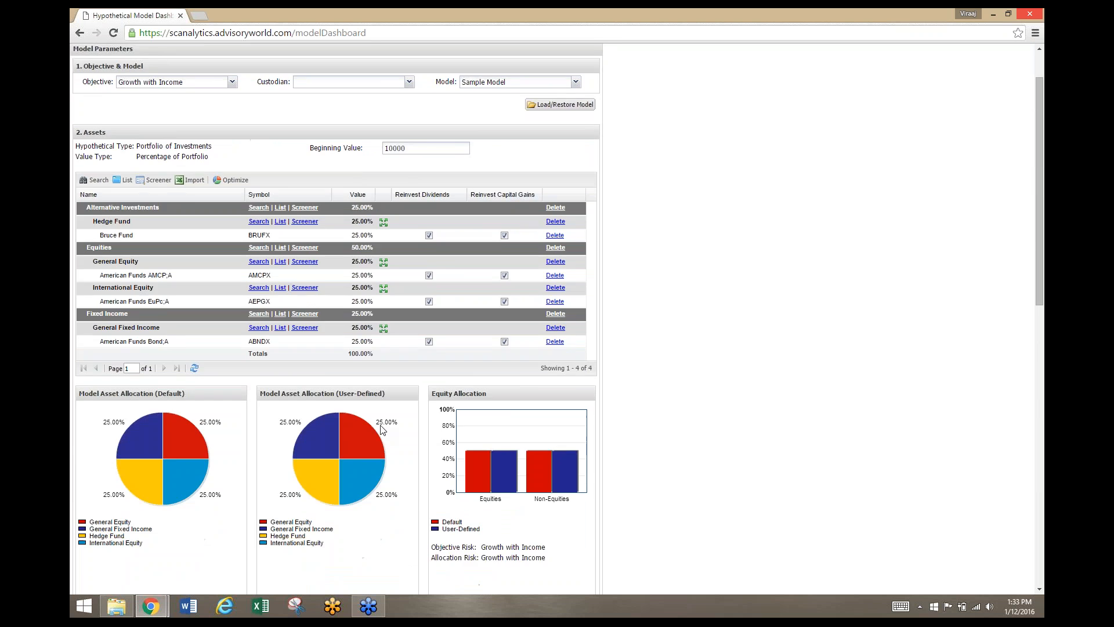
pyautogui.scroll(-5, 381, 426)
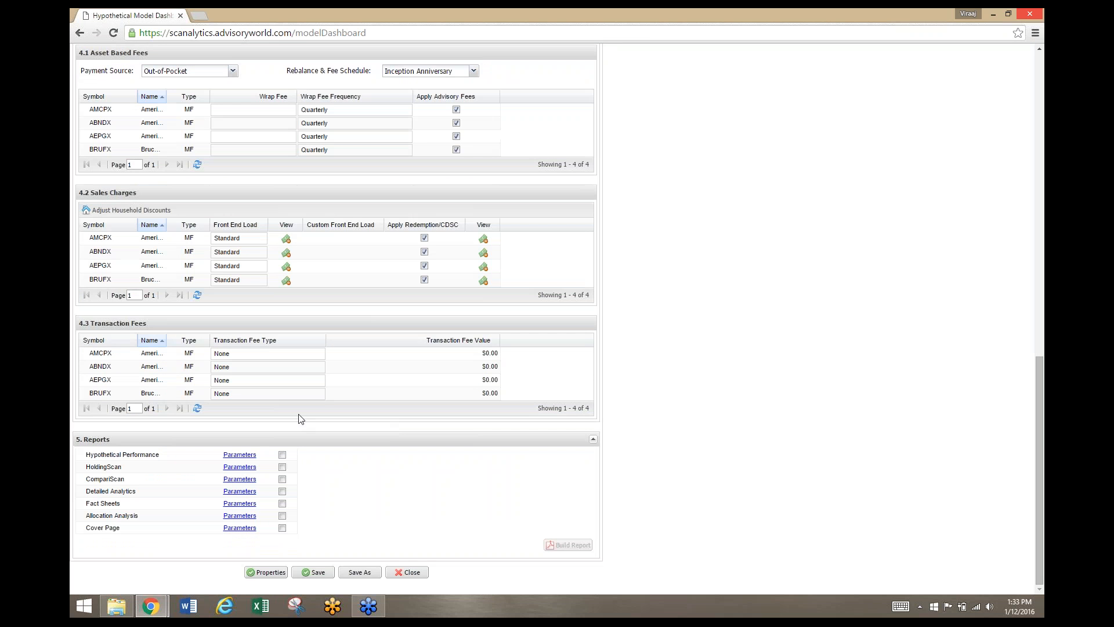
pyautogui.click(282, 454)
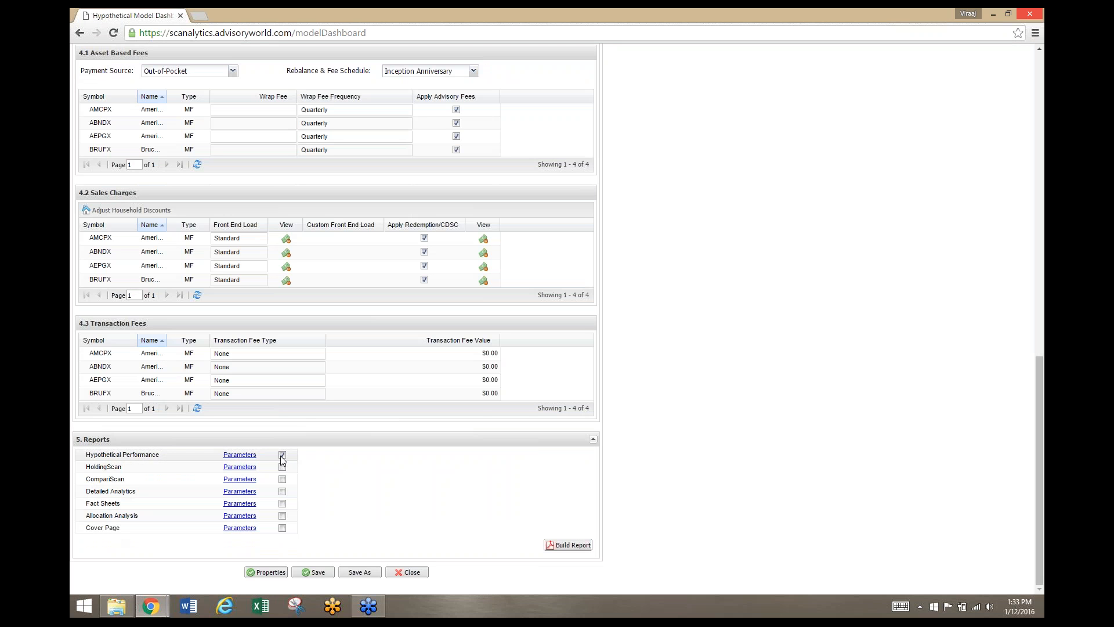
pyautogui.scroll(5, 339, 486)
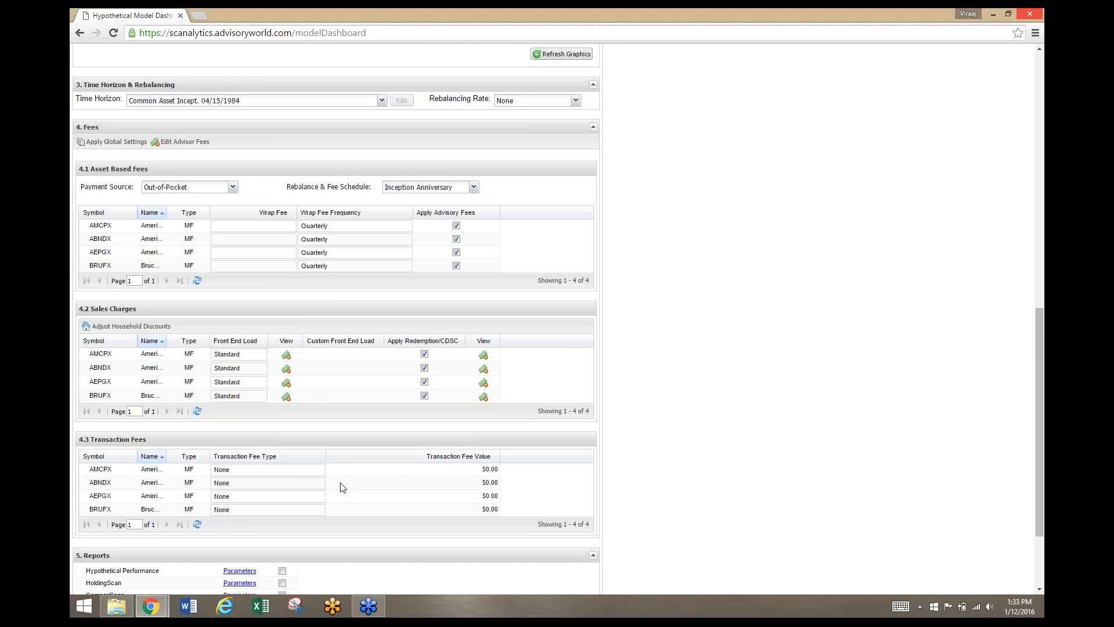
pyautogui.scroll(8, 337, 486)
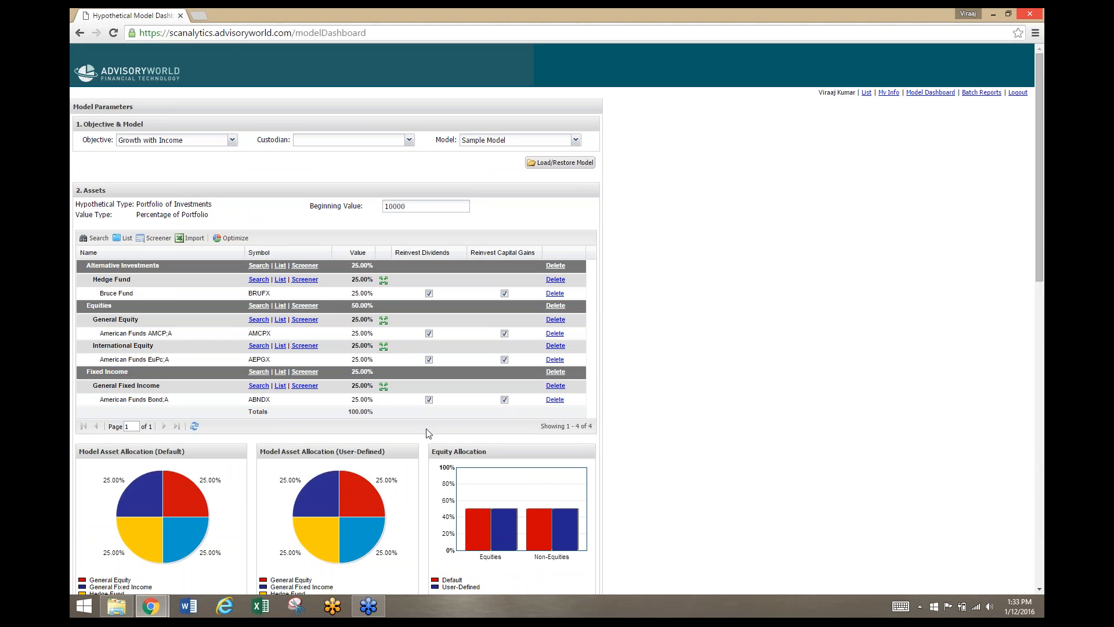
# Open the optimization of Sample Model and examine the greatest Sharpe ratio portfolio and its optimal asset weights against the current ones
pyautogui.click(244, 242)
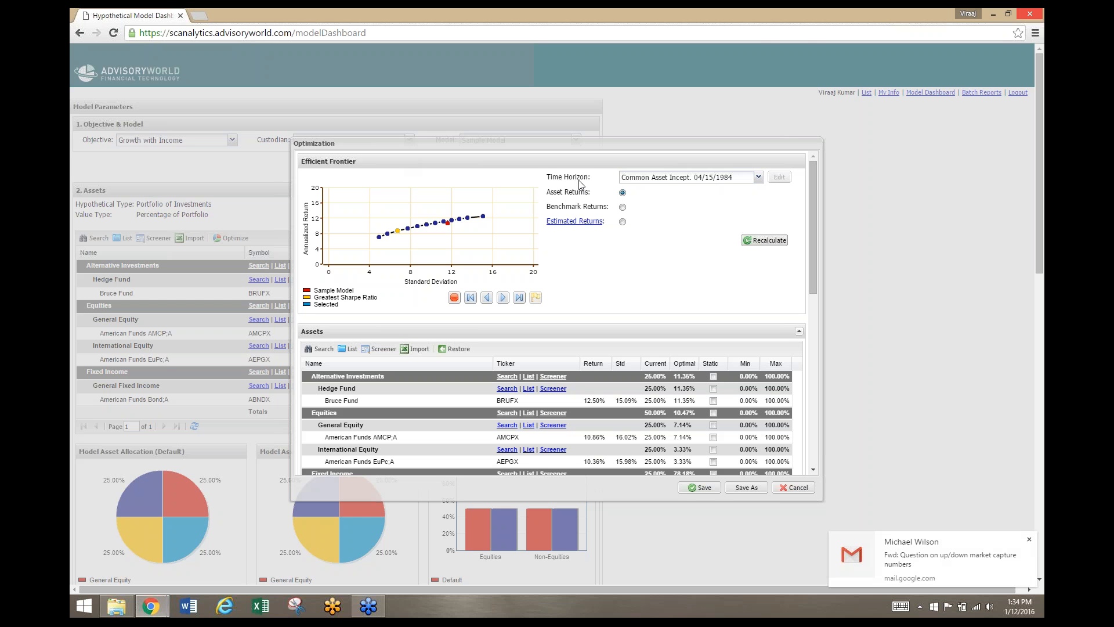
pyautogui.click(1029, 539)
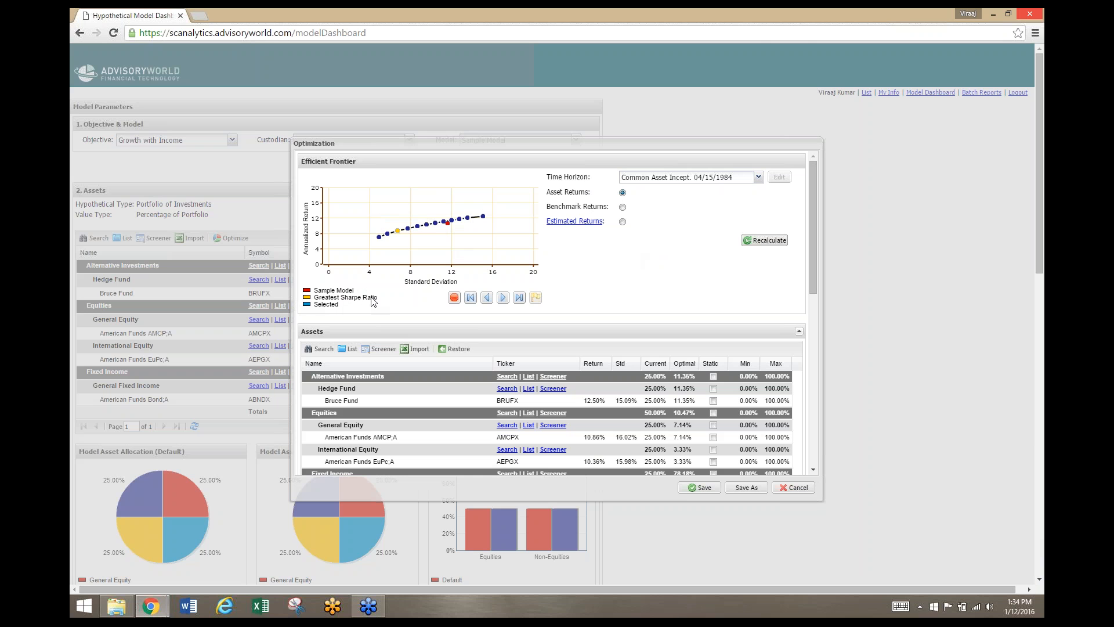
pyautogui.moveTo(398, 232)
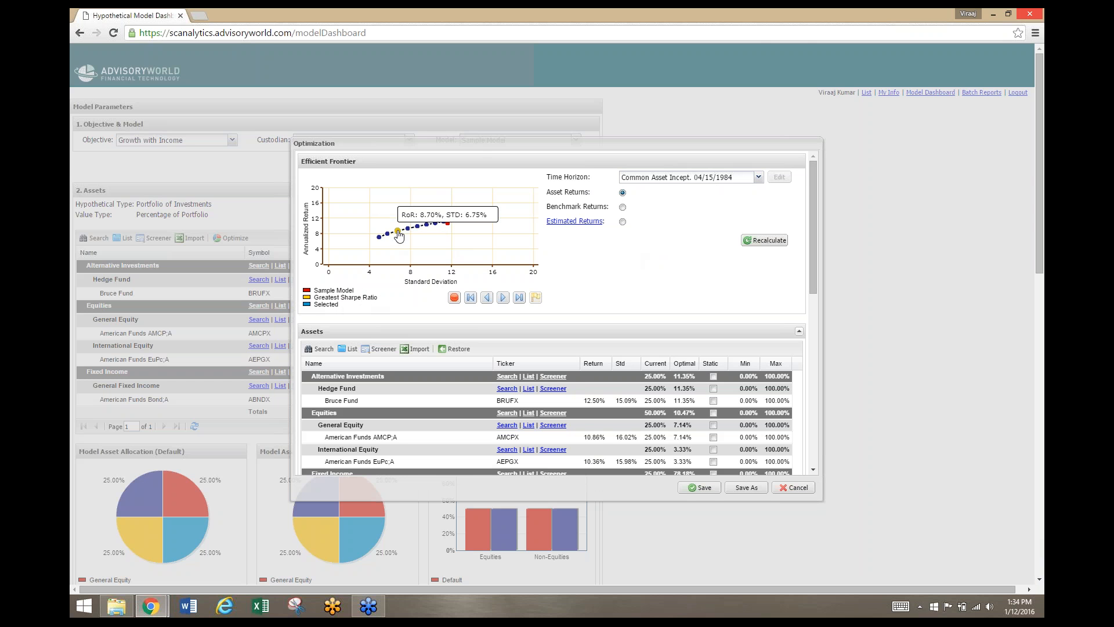
pyautogui.scroll(-1, 598, 292)
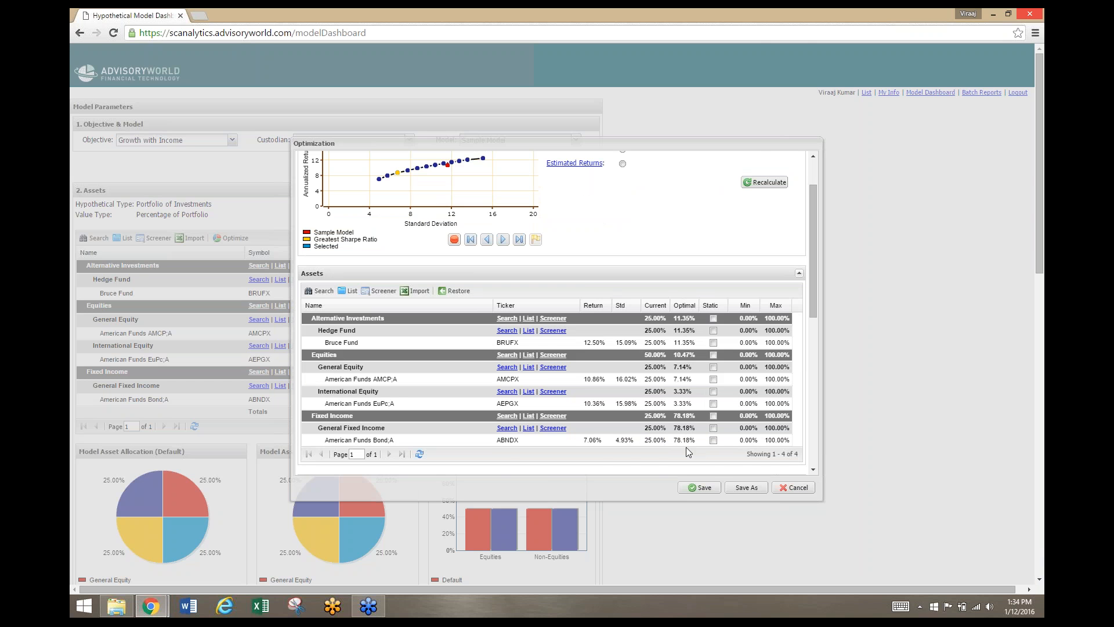
pyautogui.scroll(1, 685, 451)
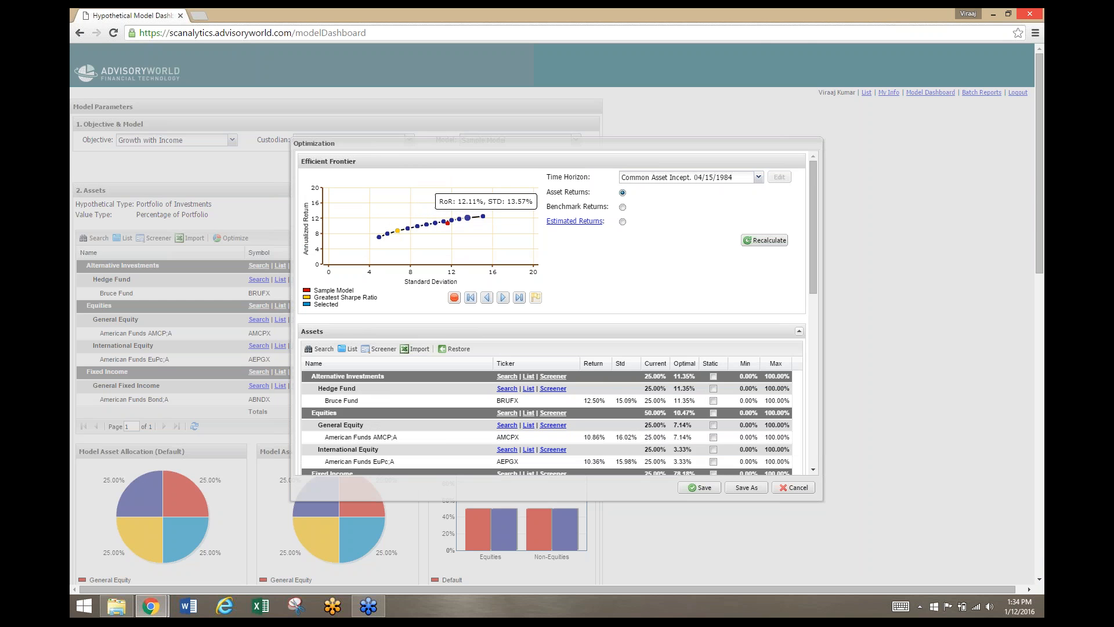
# Select the sixth portfolio from the low-risk end of the efficient frontier to use its optimal allocations
pyautogui.moveTo(483, 219)
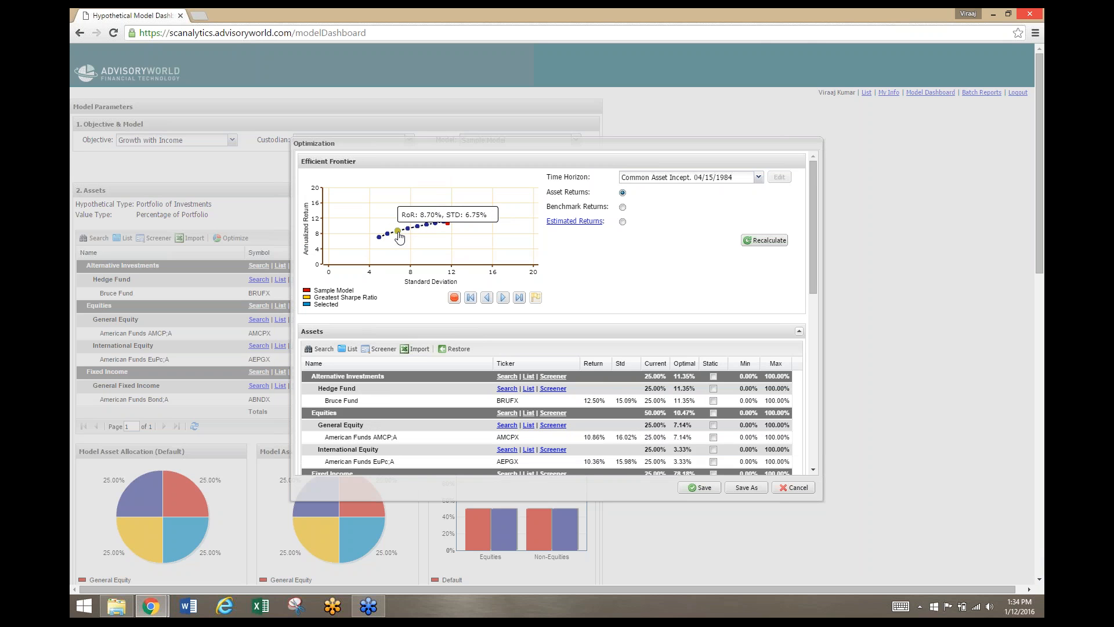
pyautogui.click(428, 226)
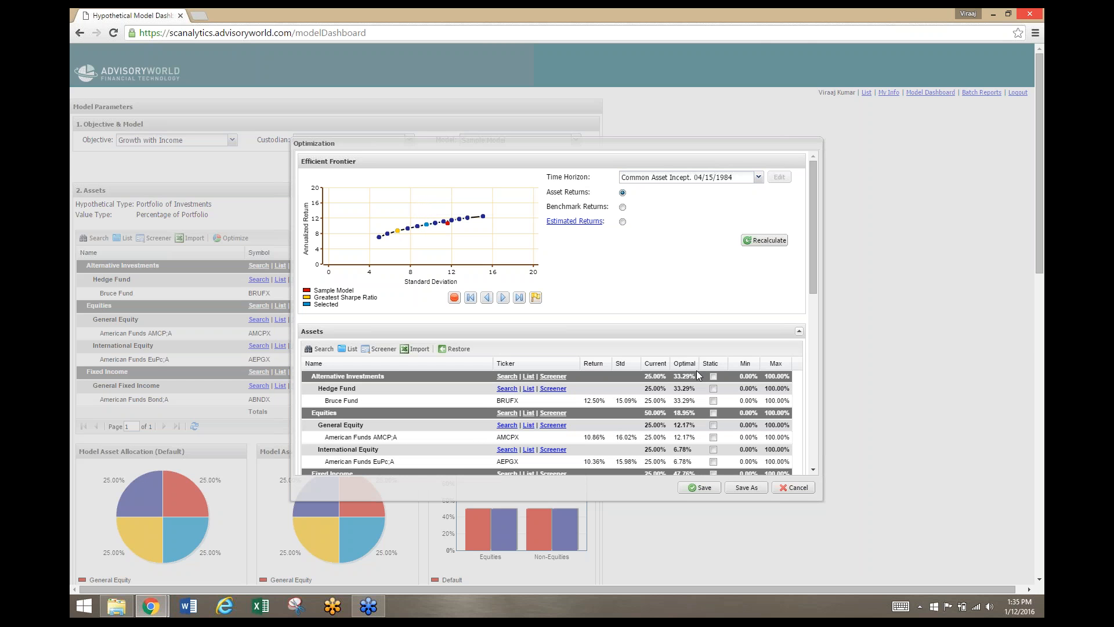
# Select the greatest Sharpe ratio portfolio on the efficient frontier and compare its analysis statistics and allocation chart with Sample Model's
pyautogui.click(399, 235)
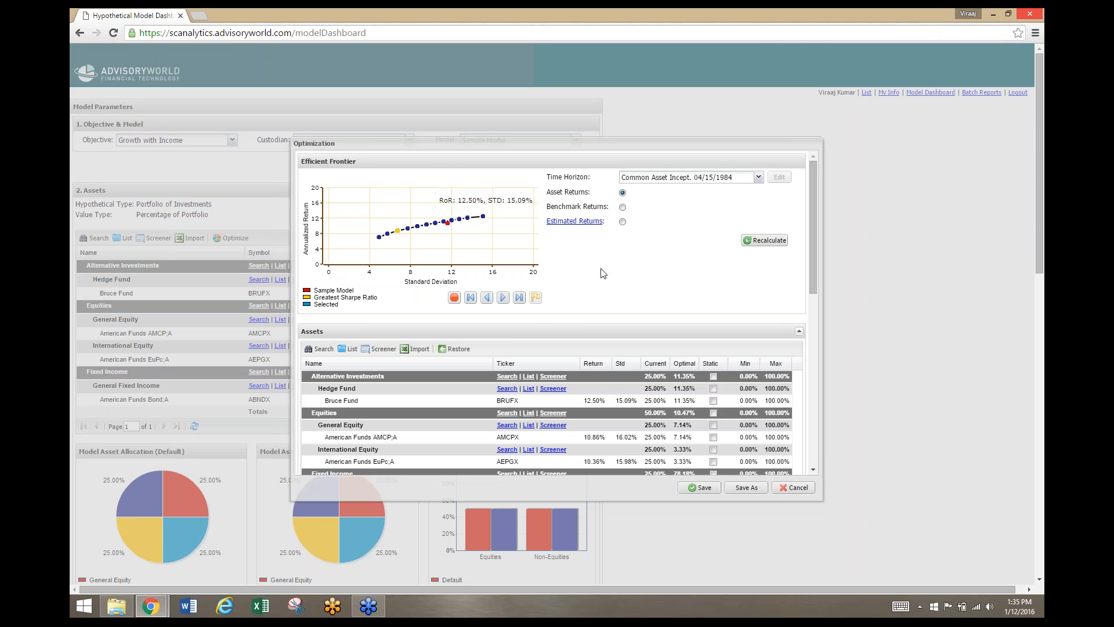
pyautogui.scroll(-10, 605, 292)
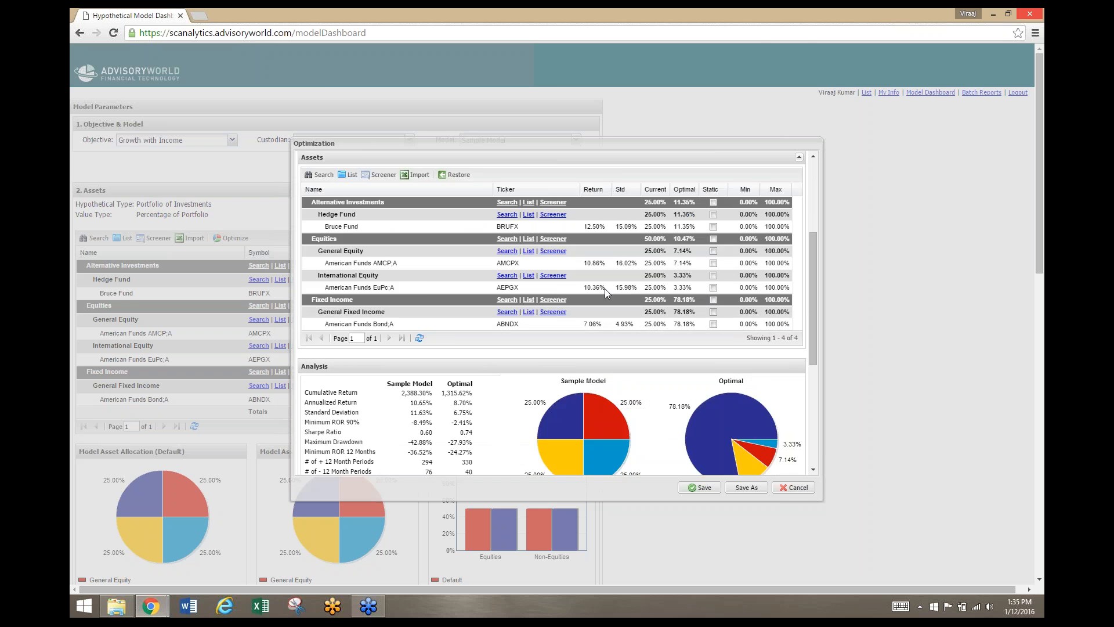
pyautogui.scroll(-2, 604, 288)
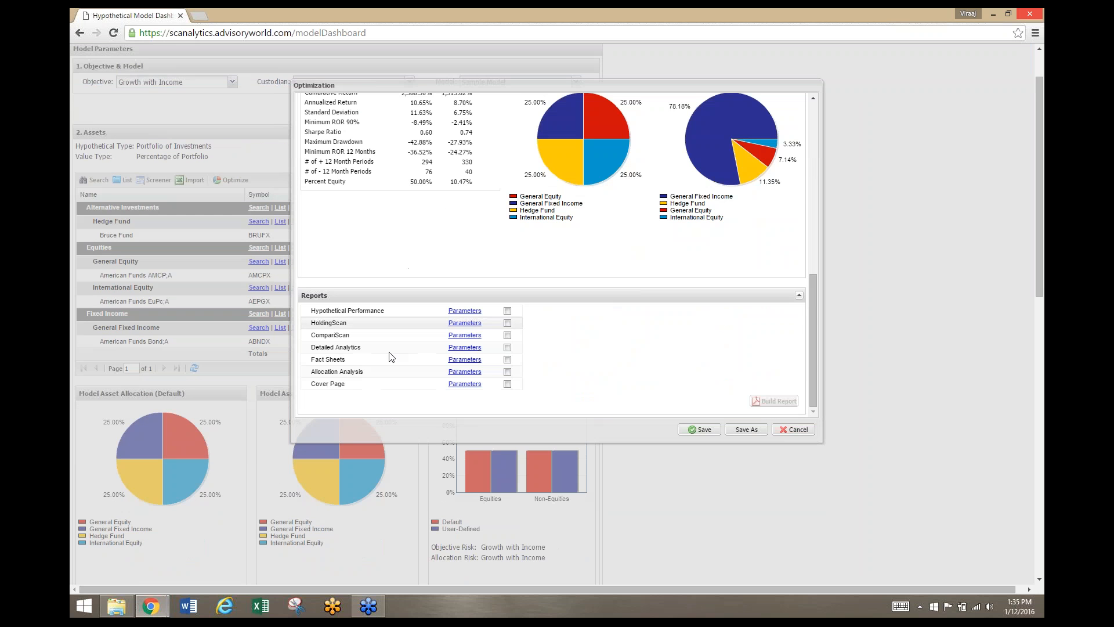
pyautogui.scroll(1, 544, 329)
pyautogui.scroll(4, 545, 330)
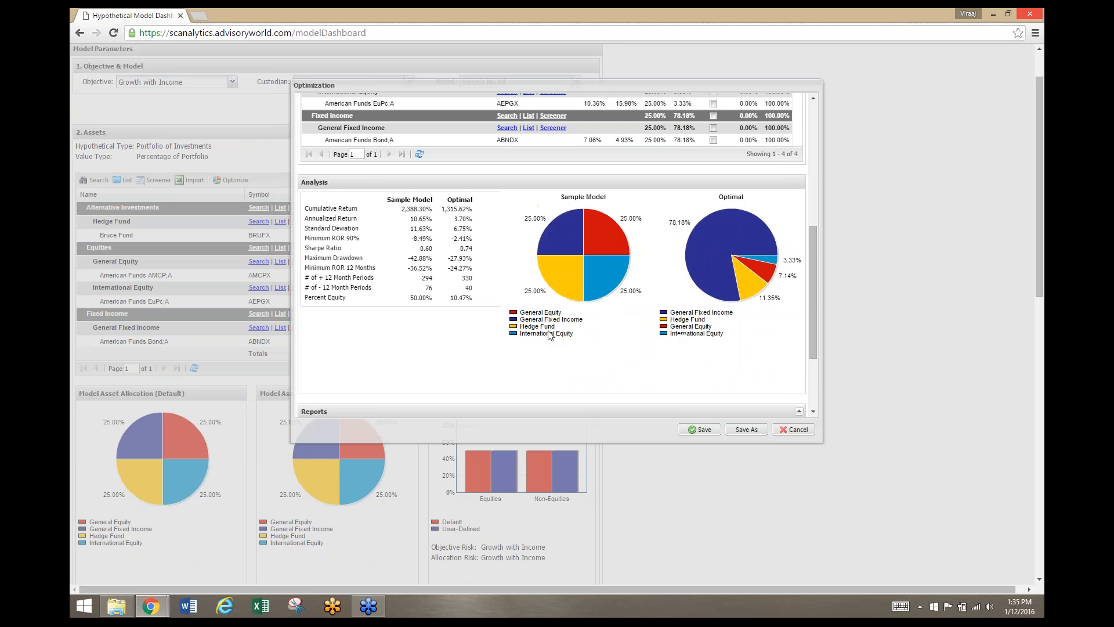
pyautogui.scroll(-2, 516, 371)
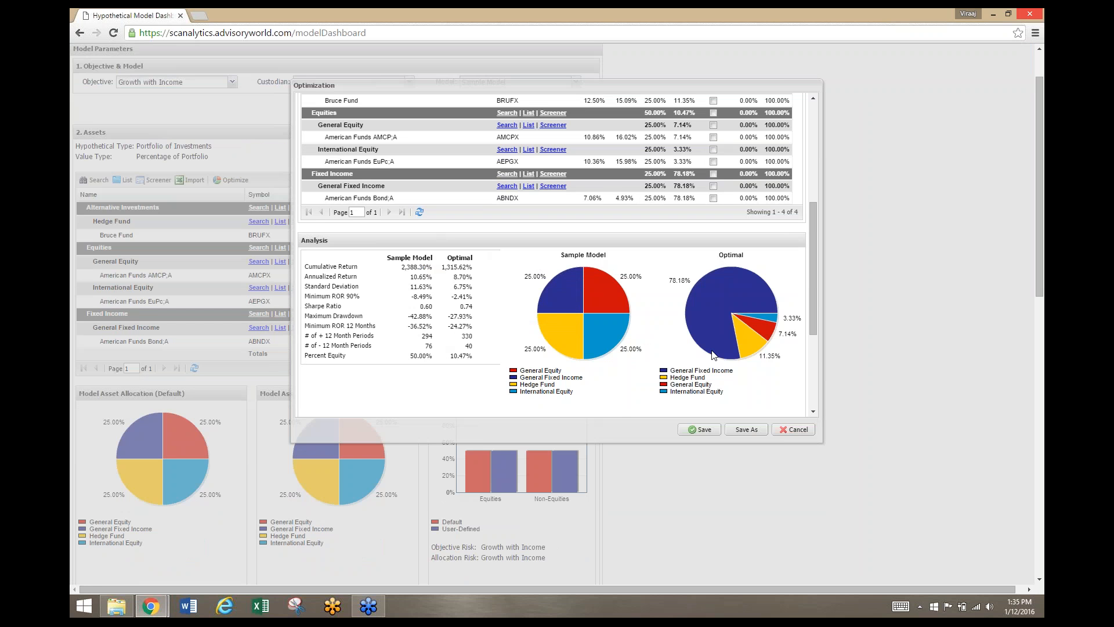
pyautogui.moveTo(763, 303)
pyautogui.scroll(3, 736, 267)
pyautogui.scroll(2, 733, 281)
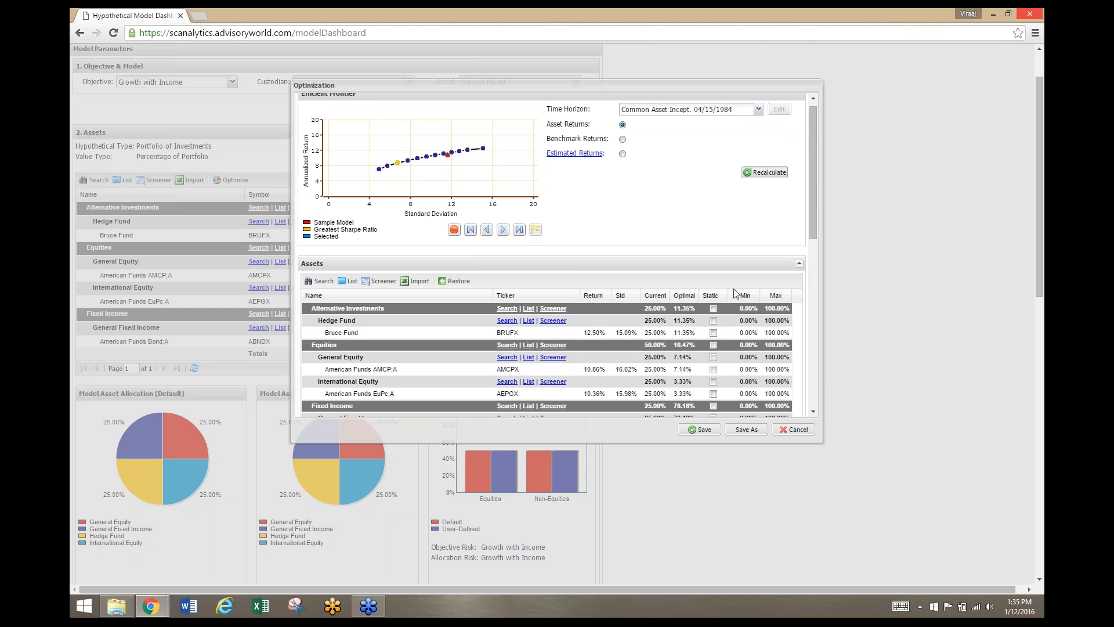
# Constrain the Alternative Investments class to a minimum of 5% and a maximum of 35% in the optimization assets
pyautogui.scroll(-1, 736, 296)
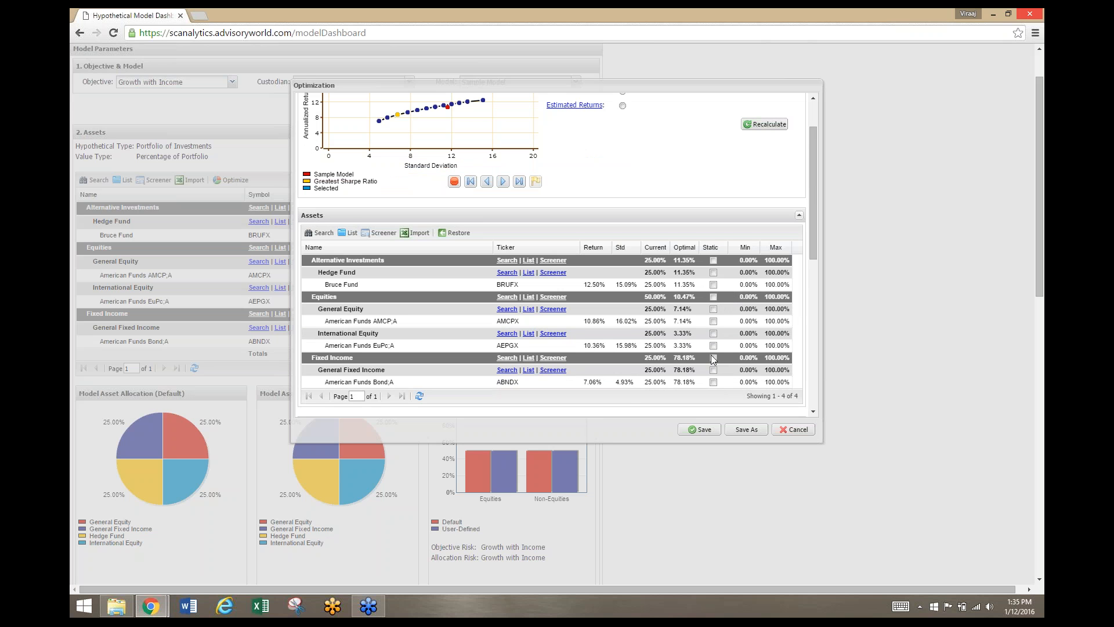
pyautogui.scroll(-1, 696, 306)
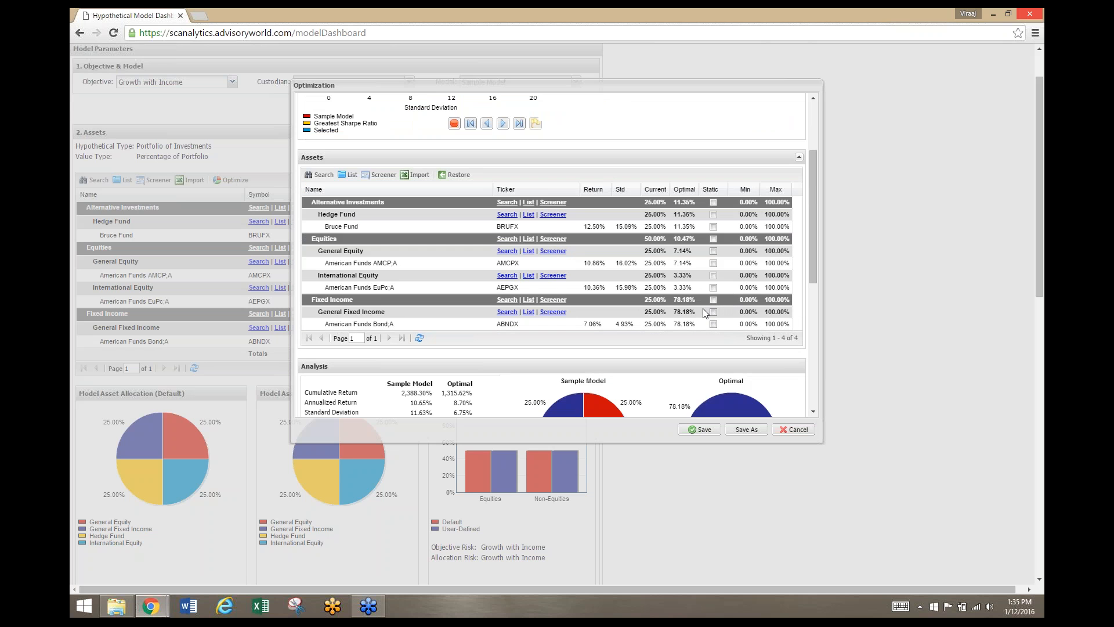
pyautogui.scroll(1, 703, 309)
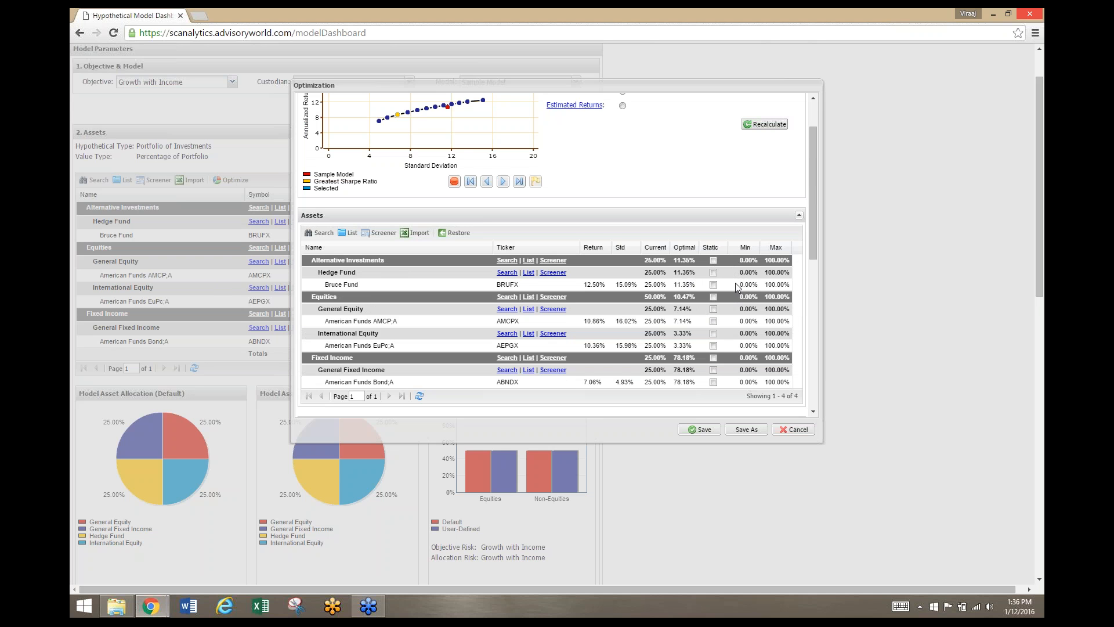
pyautogui.scroll(-1, 737, 286)
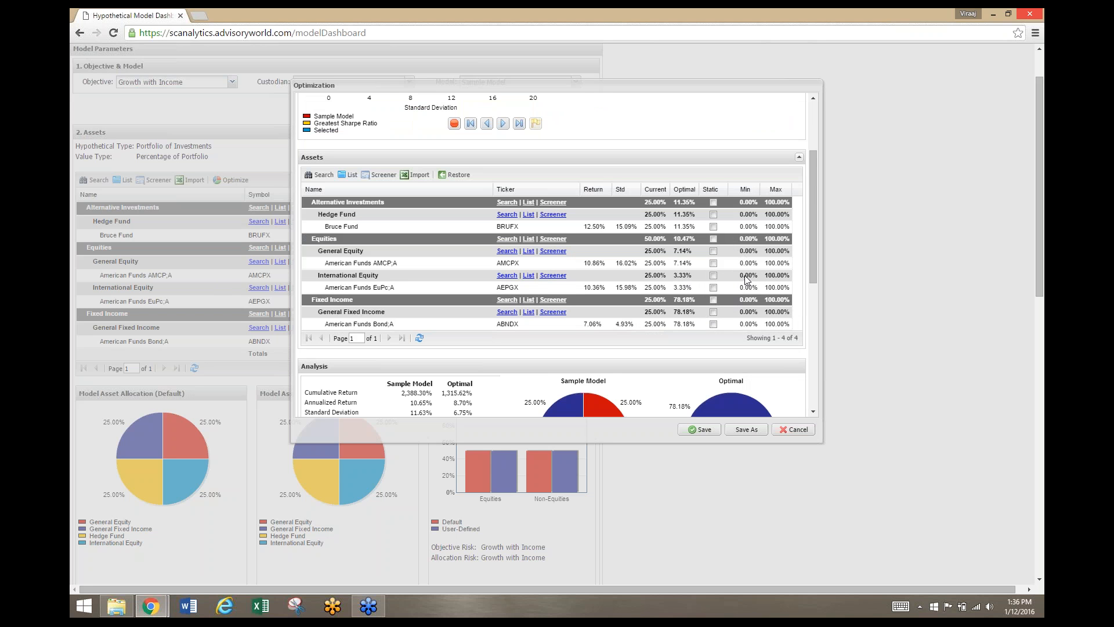
pyautogui.scroll(-1, 747, 281)
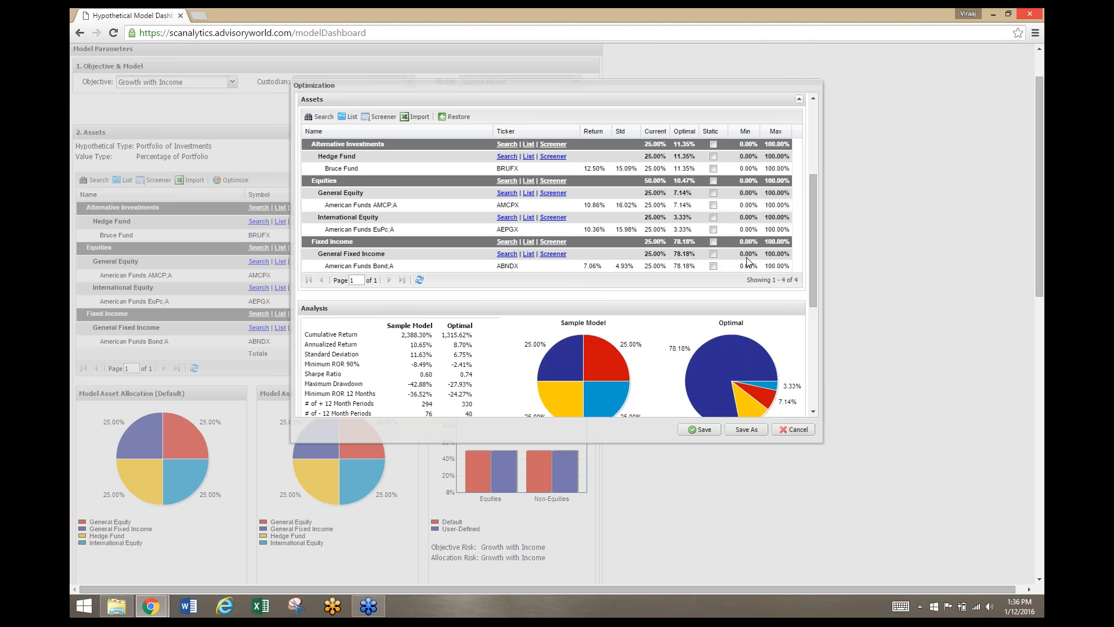
pyautogui.scroll(1, 747, 262)
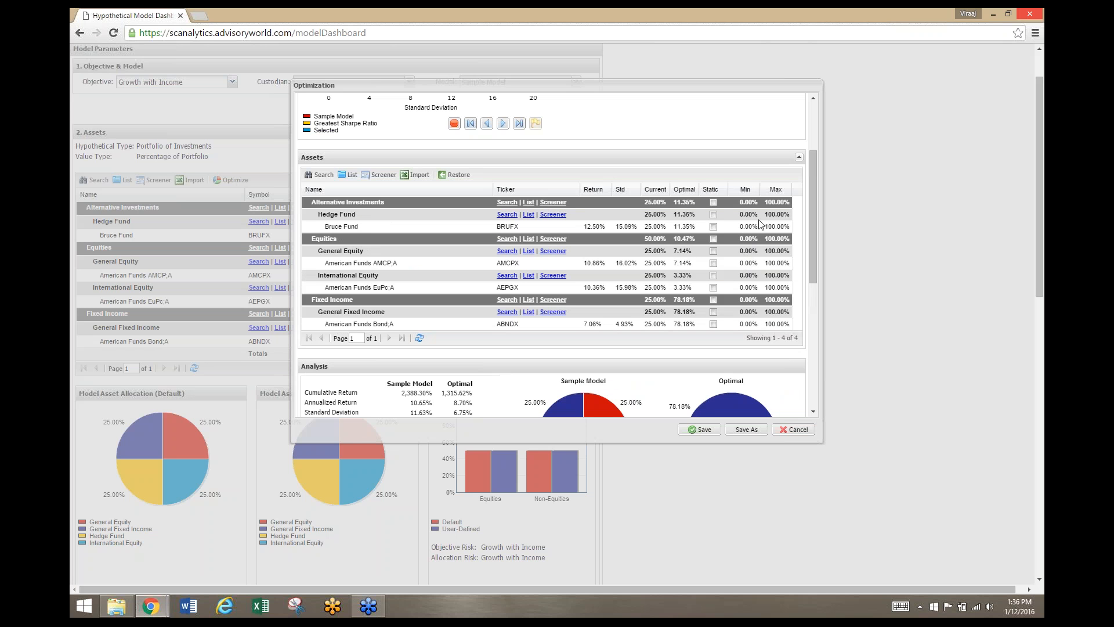
pyautogui.doubleClick(748, 203)
pyautogui.write('5')
pyautogui.doubleClick(777, 203)
pyautogui.write('35')
# Constrain the Equities and Fixed Income classes each to a minimum of 5% and a maximum of 50%
pyautogui.doubleClick(746, 239)
pyautogui.write('5')
pyautogui.press('Tab')
pyautogui.write('50')
pyautogui.click(746, 300)
pyautogui.write('5')
pyautogui.click(772, 300)
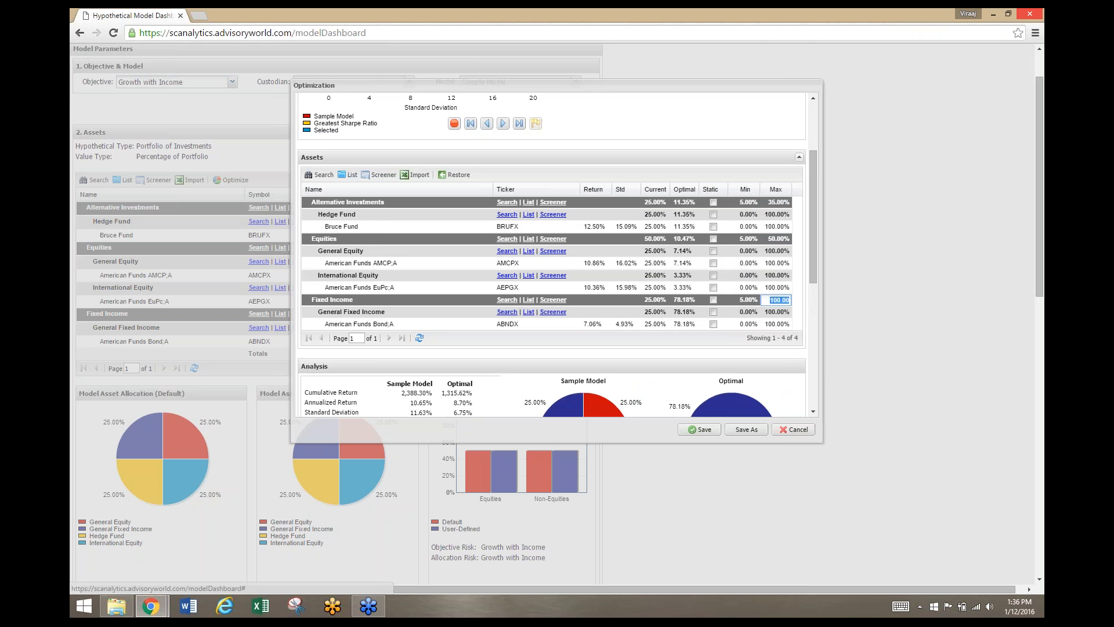
pyautogui.write('50')
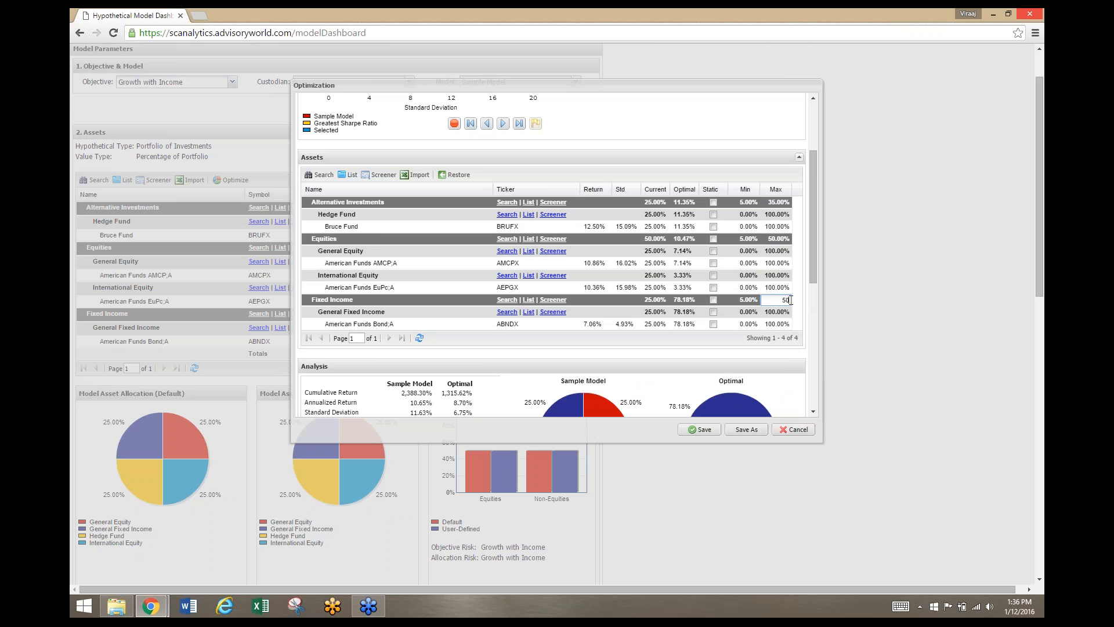
pyautogui.press('Return')
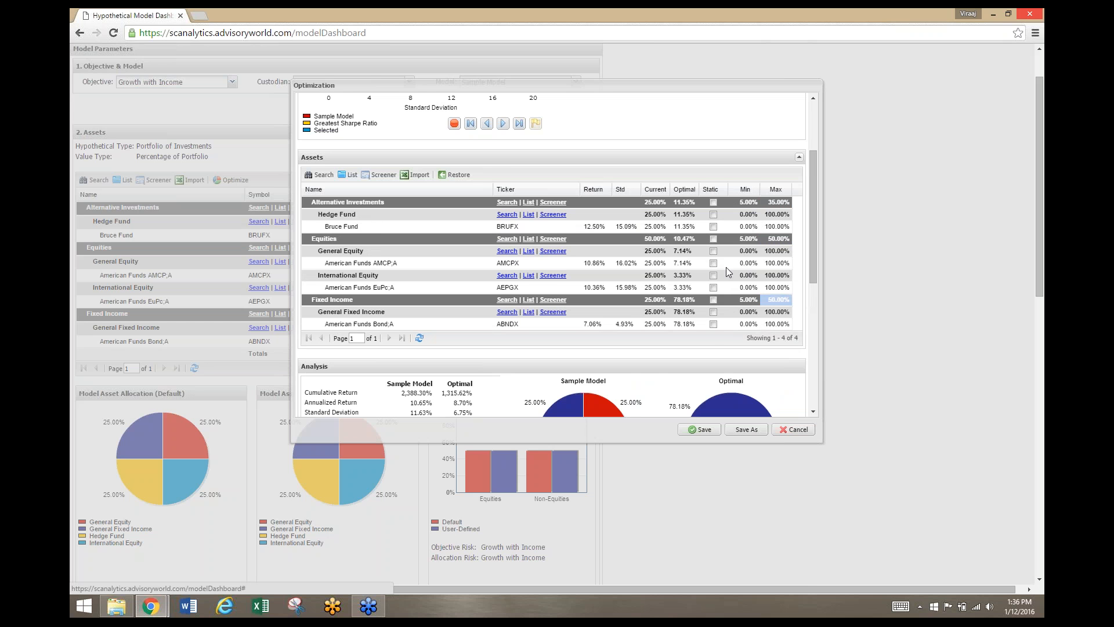
# Recalculate the efficient frontier with the new class limits and review the optimal weights and analysis
pyautogui.scroll(2, 726, 267)
pyautogui.scroll(-1, 724, 359)
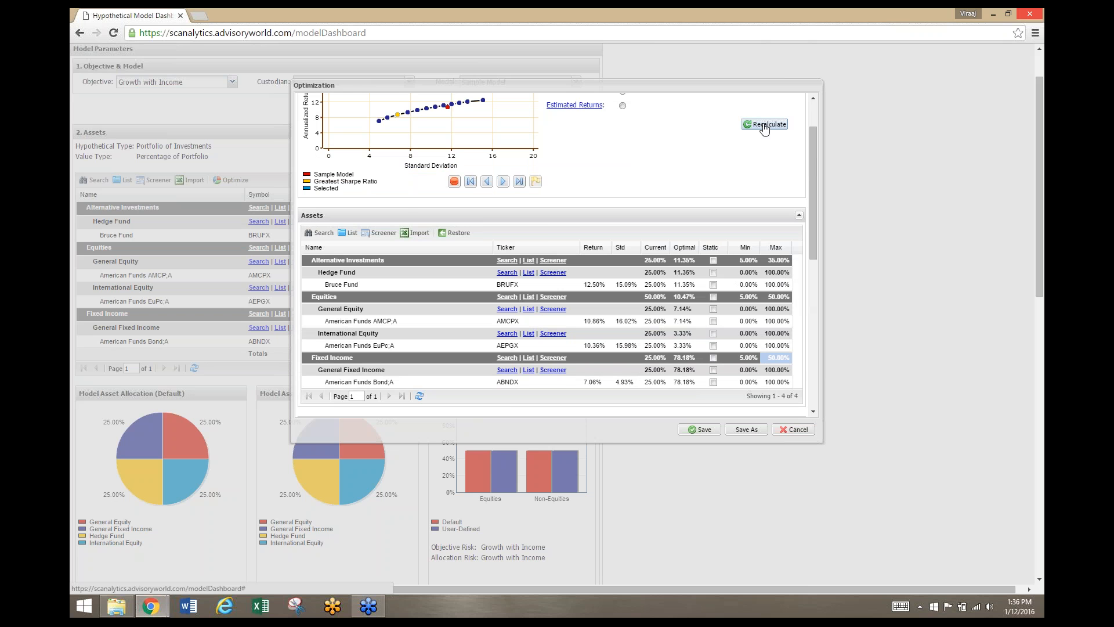
pyautogui.scroll(1, 765, 129)
pyautogui.click(765, 184)
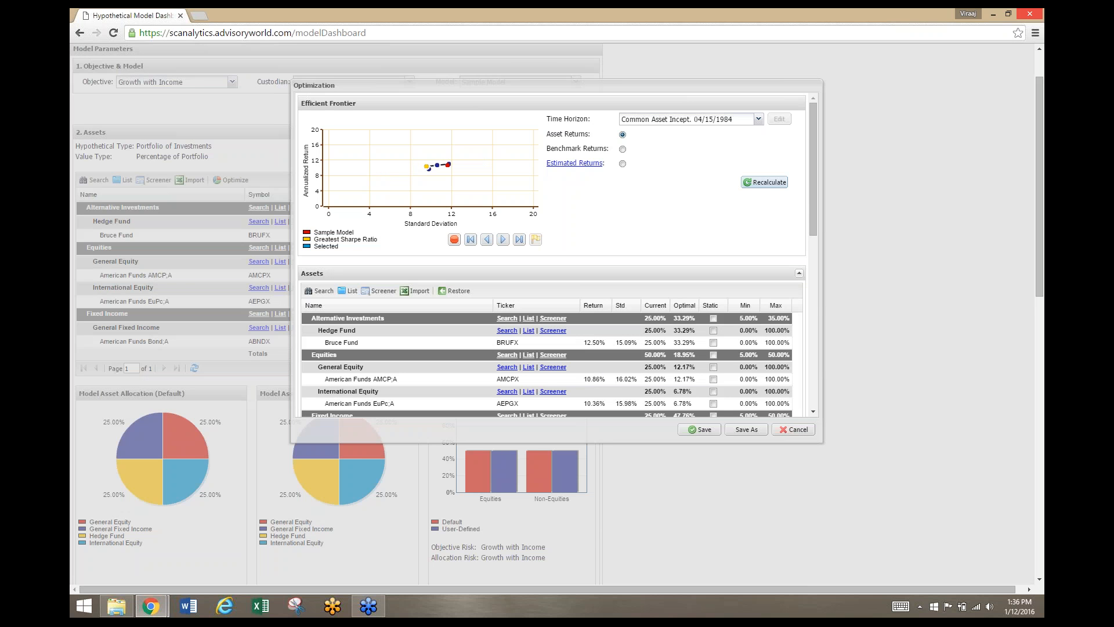
pyautogui.scroll(-1, 747, 284)
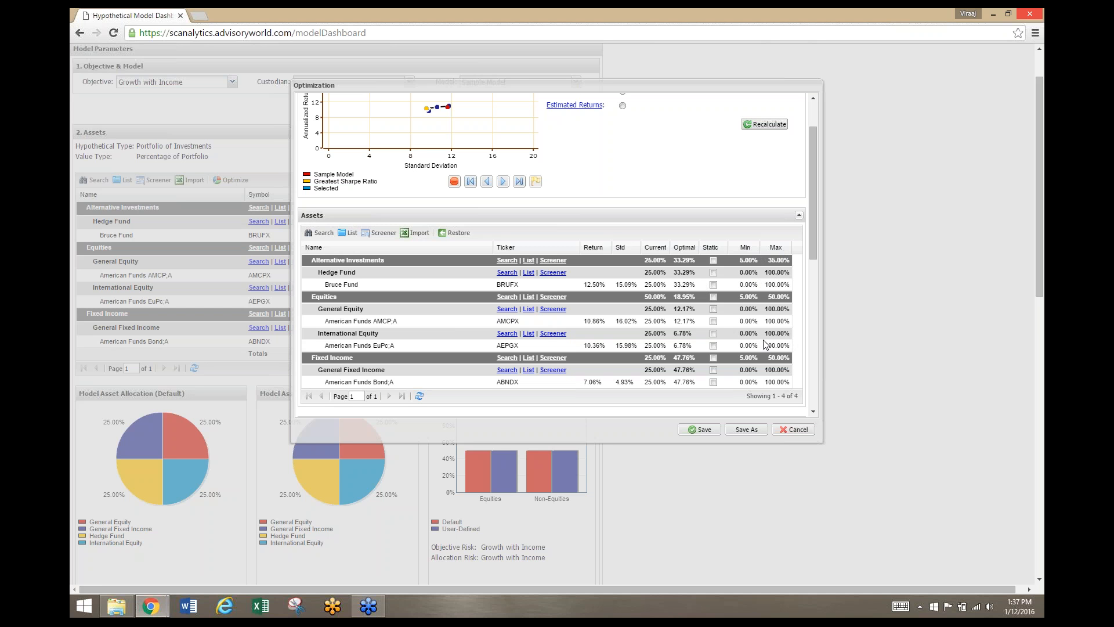
pyautogui.scroll(-1, 764, 348)
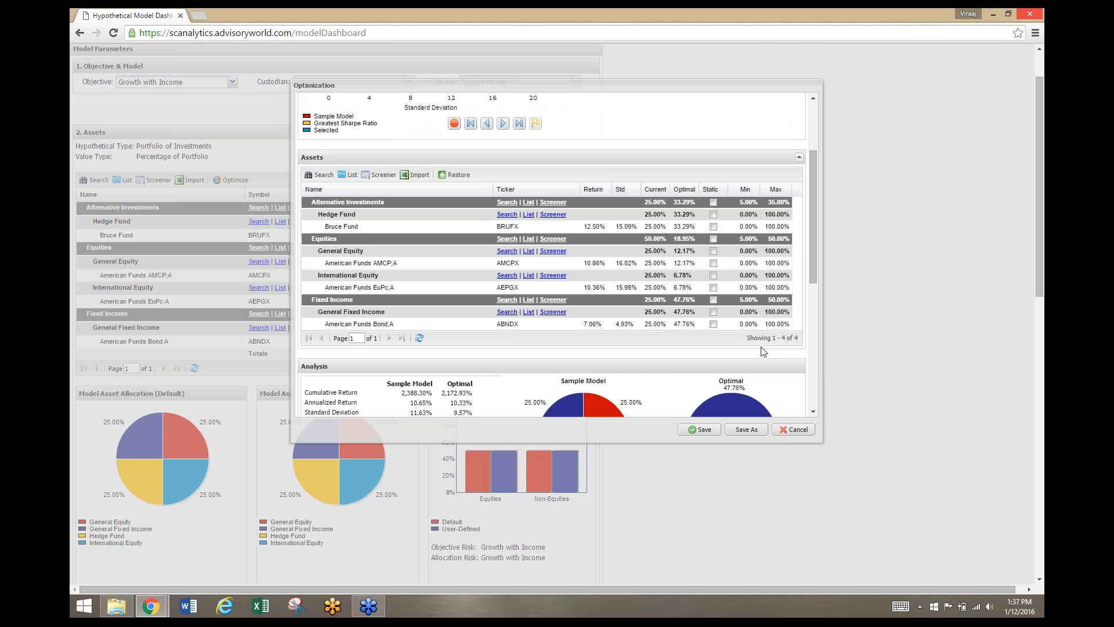
pyautogui.scroll(1, 764, 351)
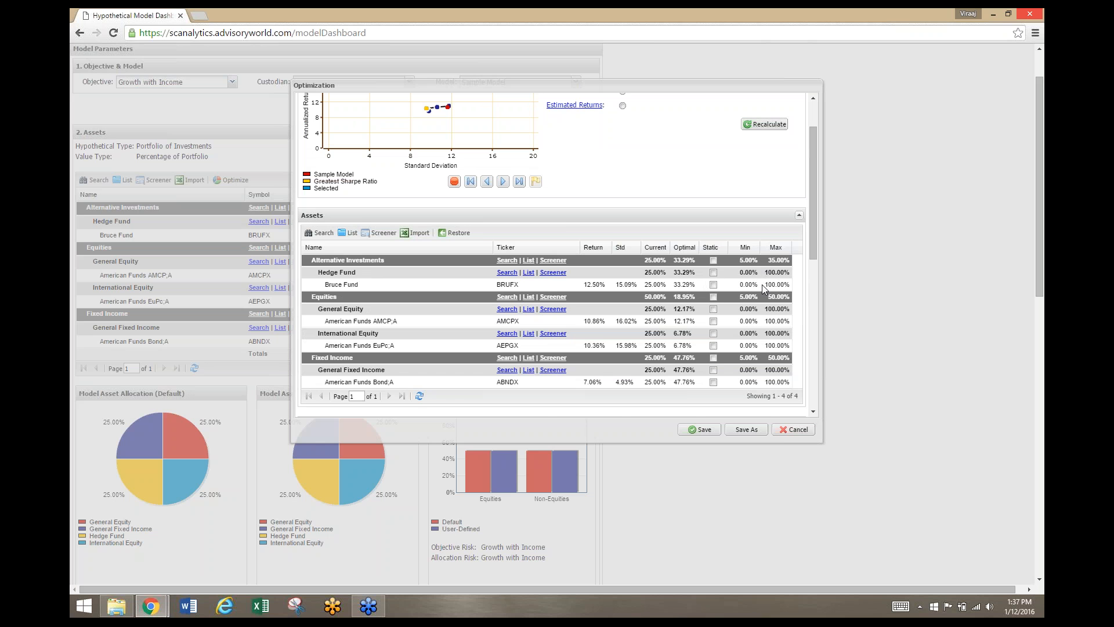
pyautogui.scroll(-2, 761, 284)
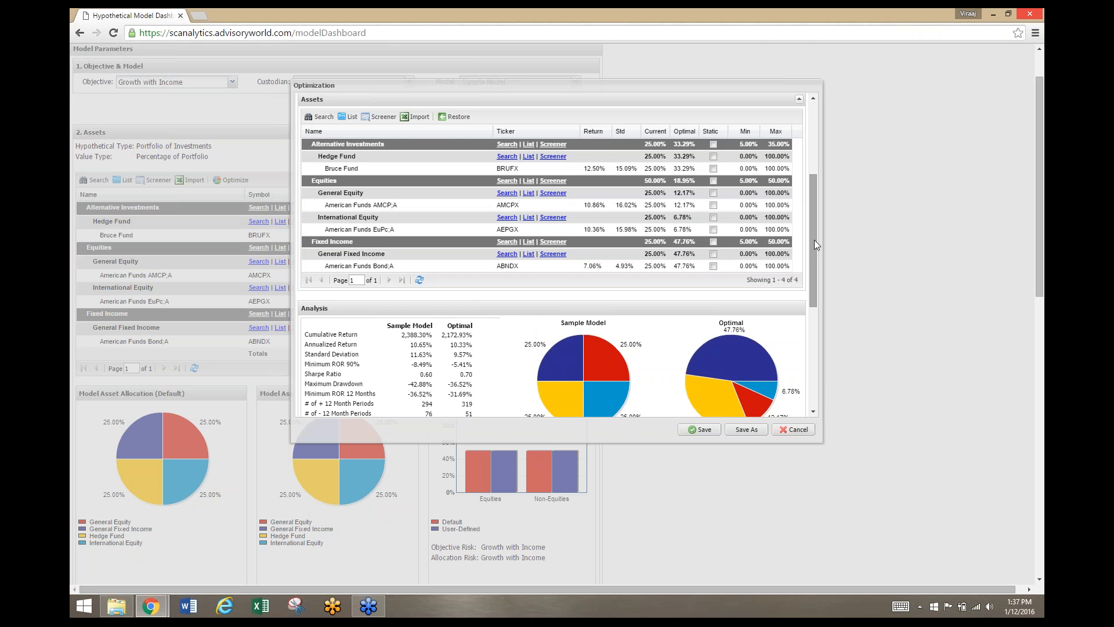
# Save the optimized allocation as a new model named "Sample Model - Optimal"
pyautogui.moveTo(812, 238); pyautogui.dragTo(816, 349)
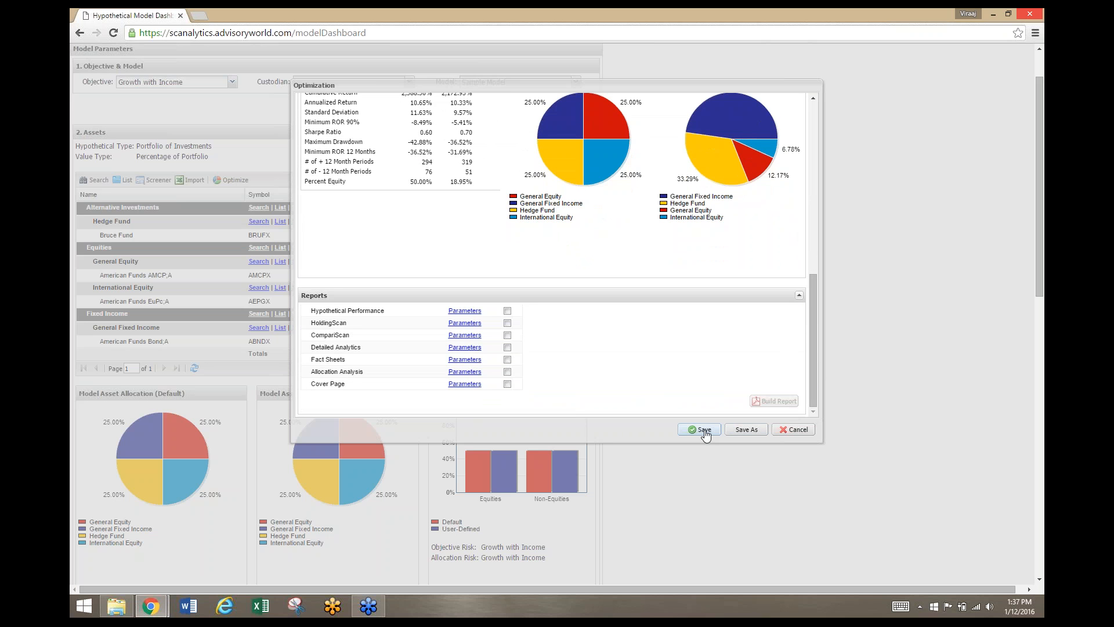
pyautogui.click(740, 430)
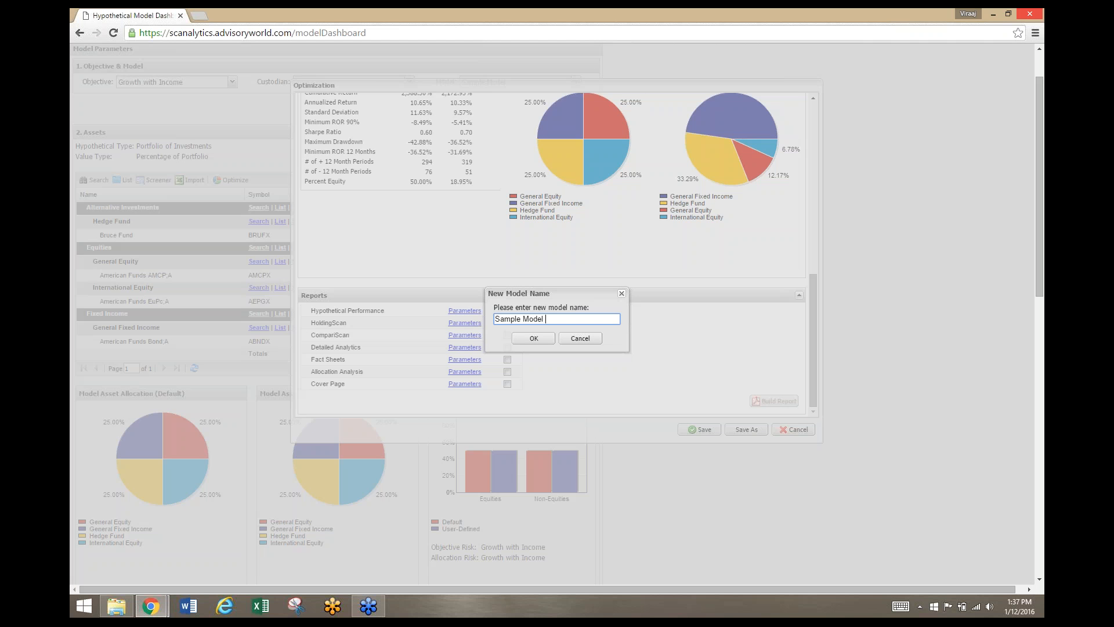
pyautogui.write('- Optimal')
pyautogui.click(527, 342)
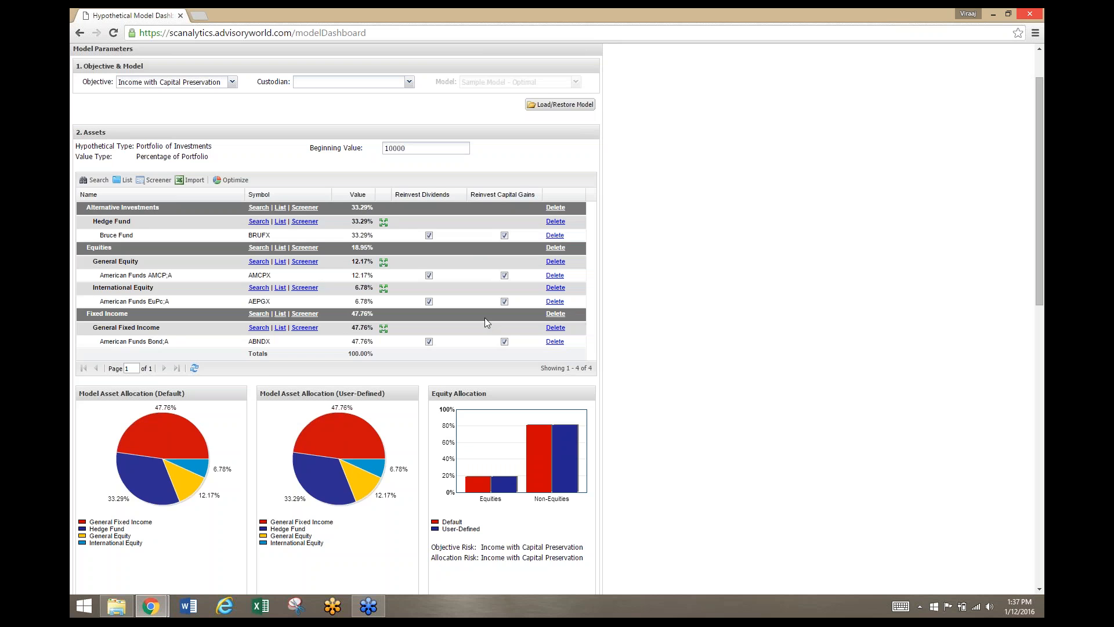
# Reopen the Model Dashboard and load the saved "Sample Model - Optimal" model
pyautogui.scroll(1, 485, 318)
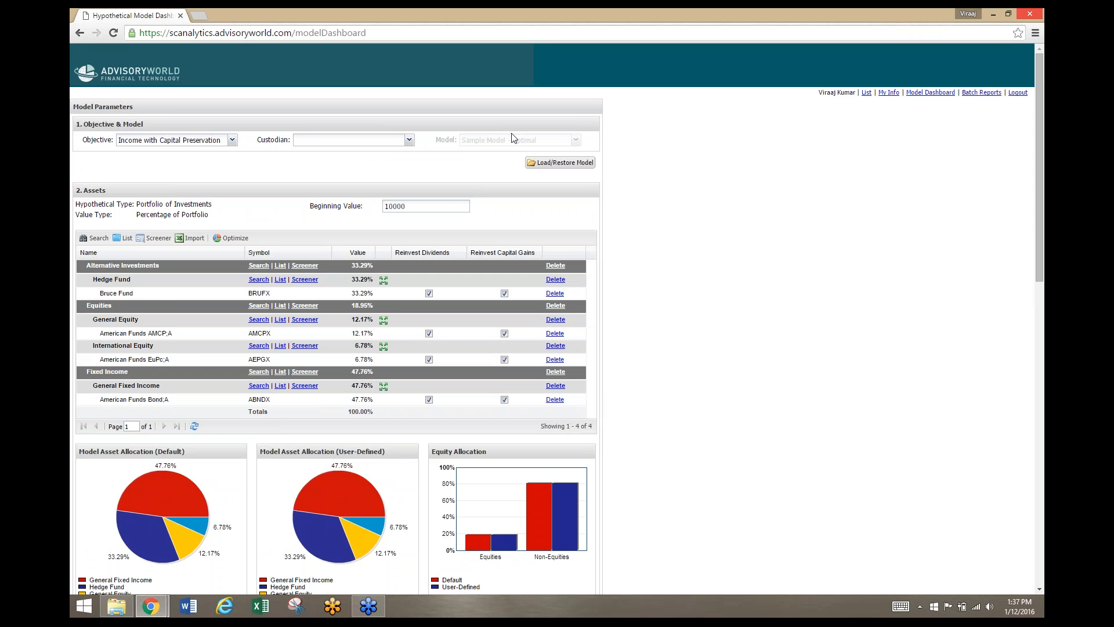
pyautogui.click(930, 93)
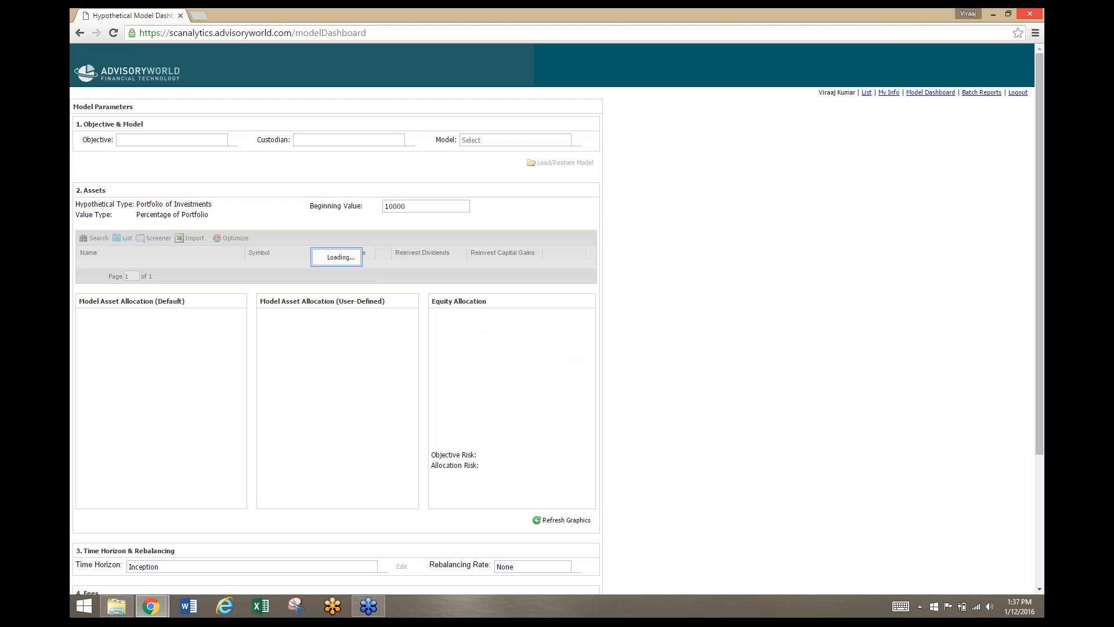
pyautogui.click(576, 140)
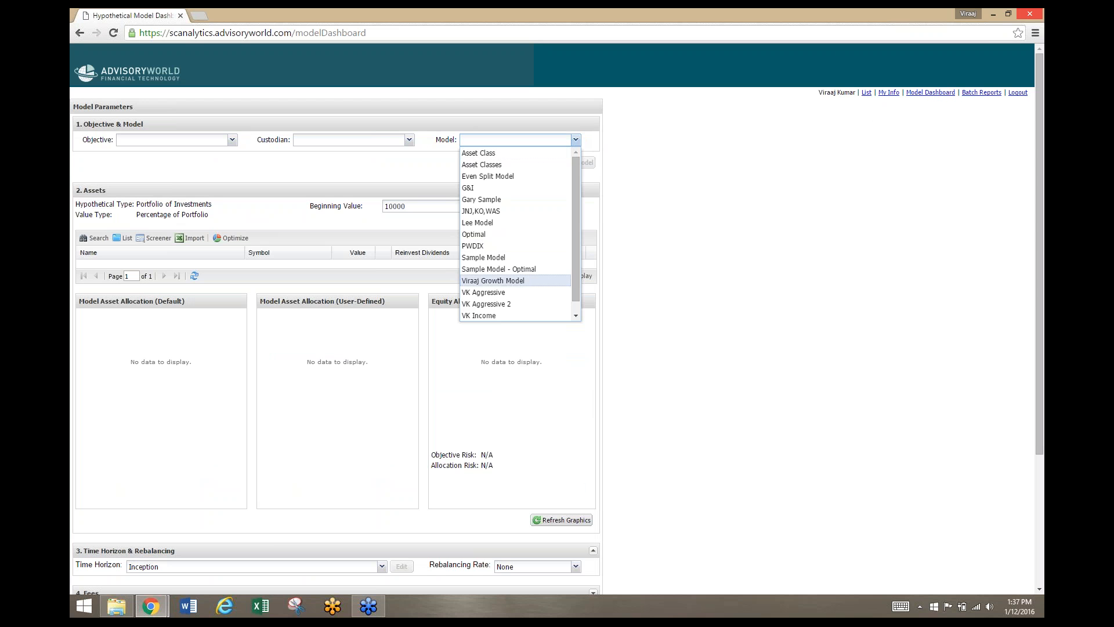
pyautogui.click(529, 271)
pyautogui.click(565, 162)
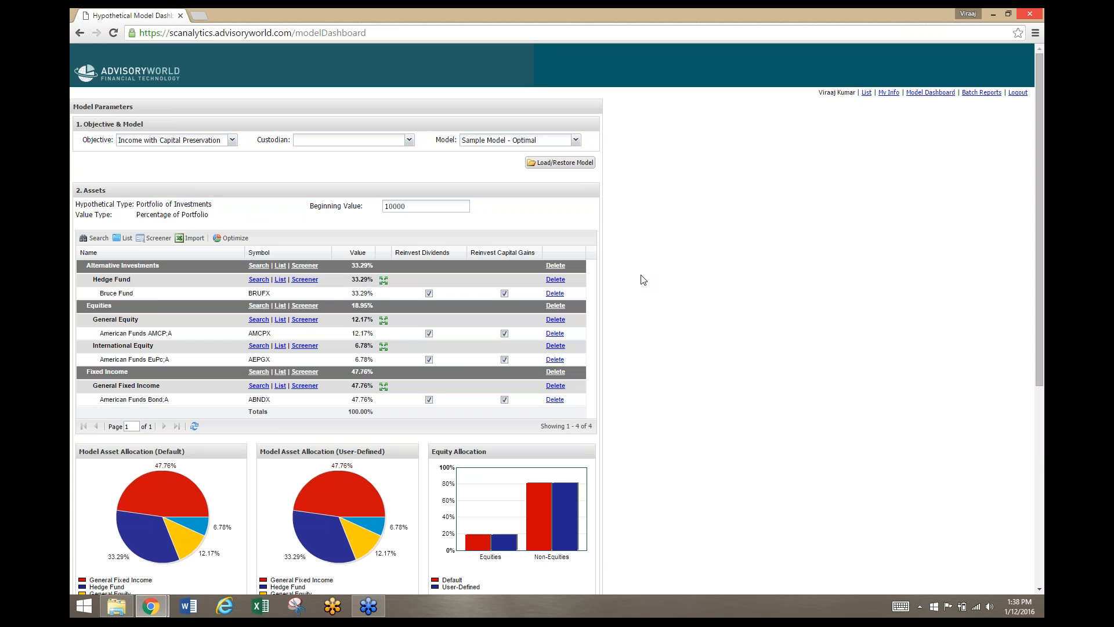
# Review the loaded optimal model's assets, allocation charts, time horizon and available reports
pyautogui.scroll(-2, 643, 279)
pyautogui.scroll(-4, 643, 279)
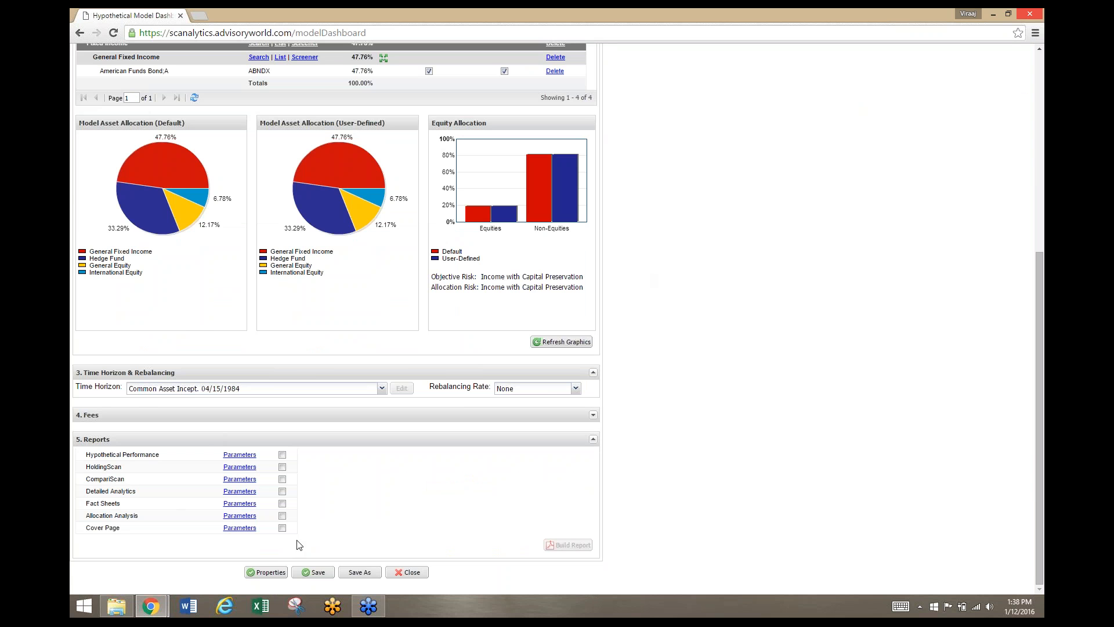
pyautogui.scroll(6, 294, 545)
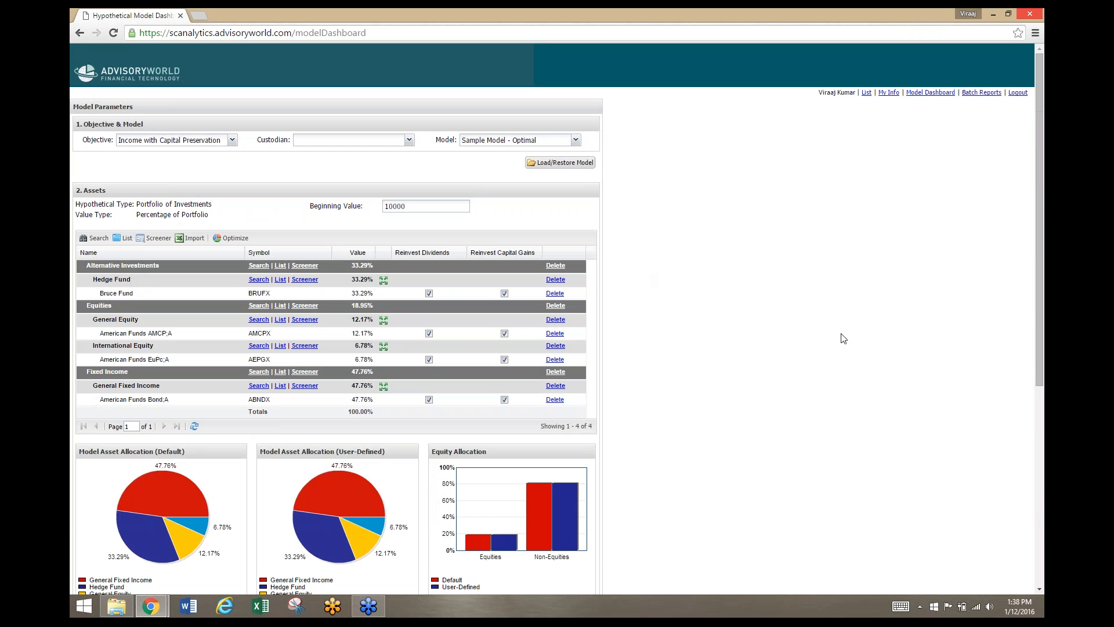
pyautogui.scroll(-4, 726, 294)
pyautogui.scroll(-2, 713, 302)
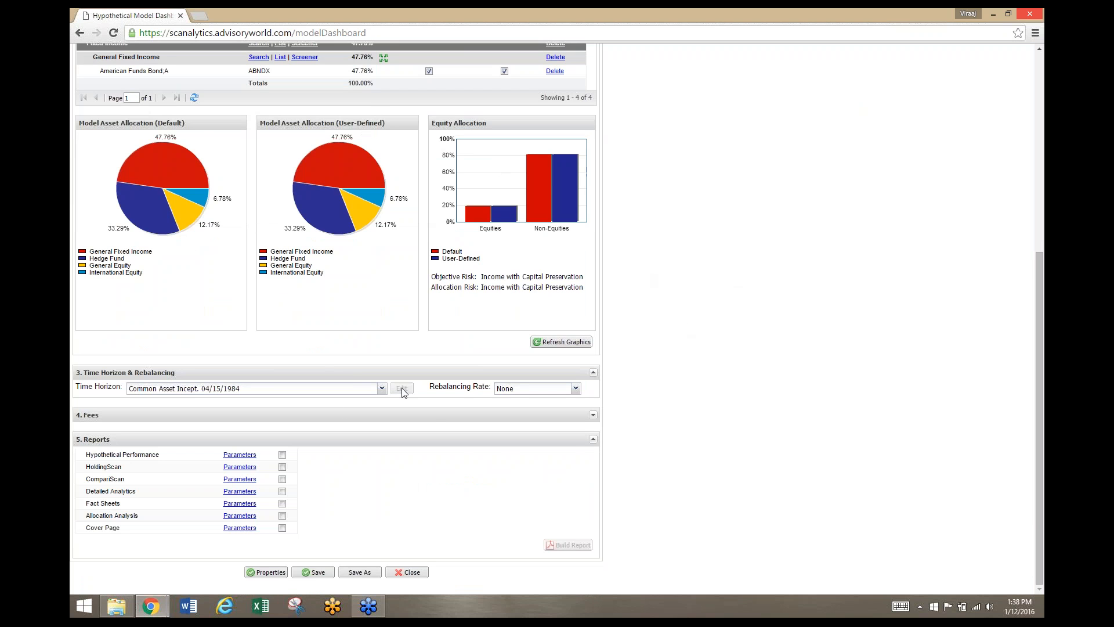
pyautogui.scroll(3, 399, 391)
pyautogui.scroll(2, 398, 392)
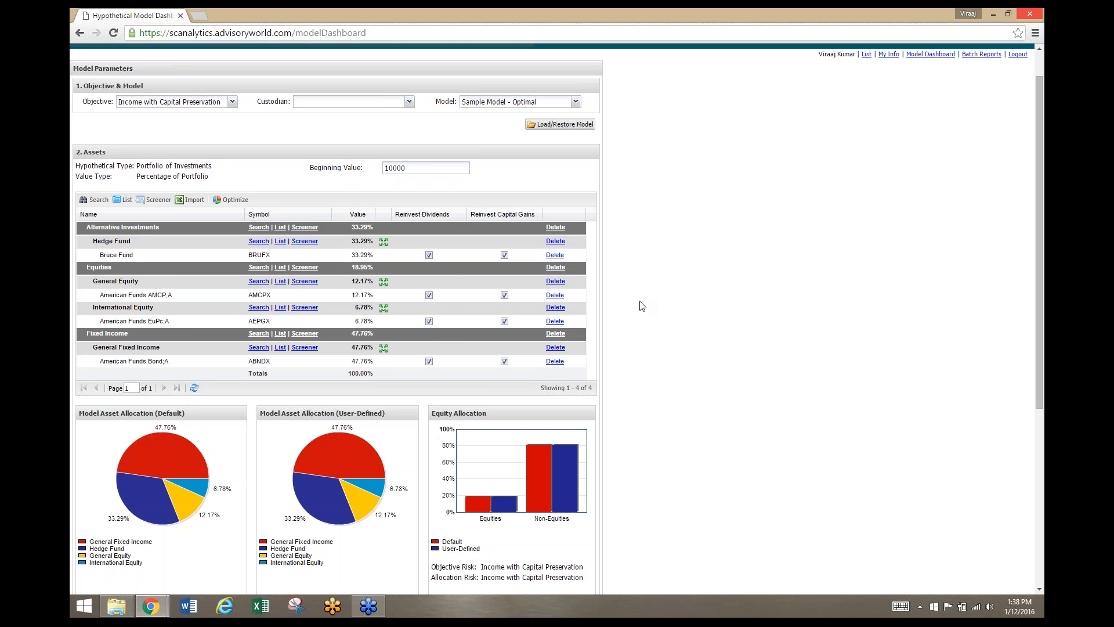
pyautogui.scroll(1, 641, 305)
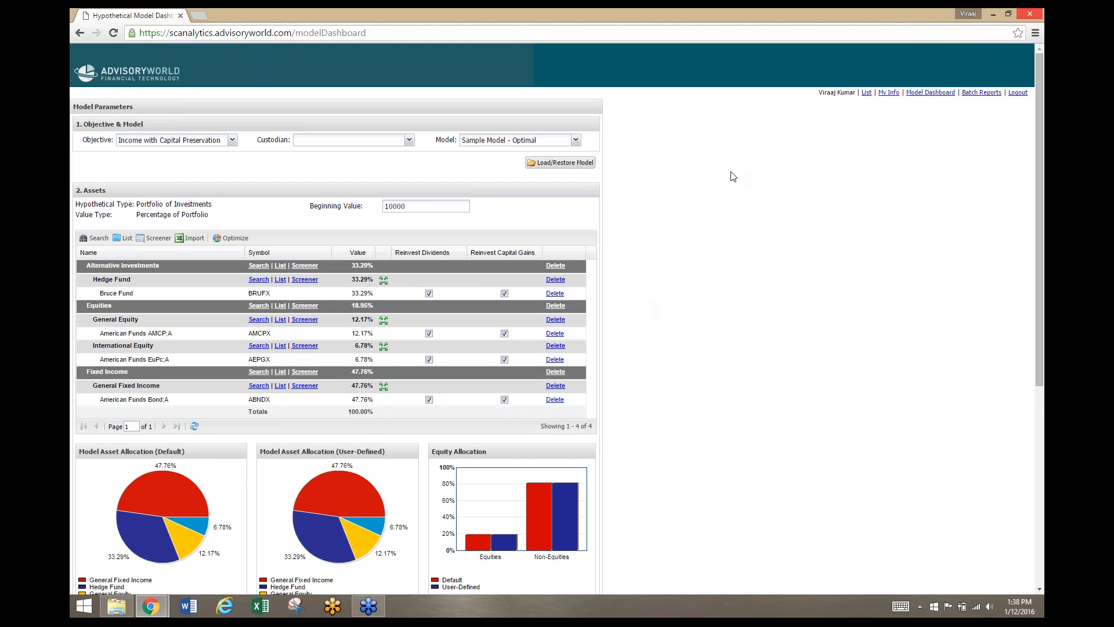
# Reset the Model Dashboard to a blank model and look over its empty sections
pyautogui.click(941, 94)
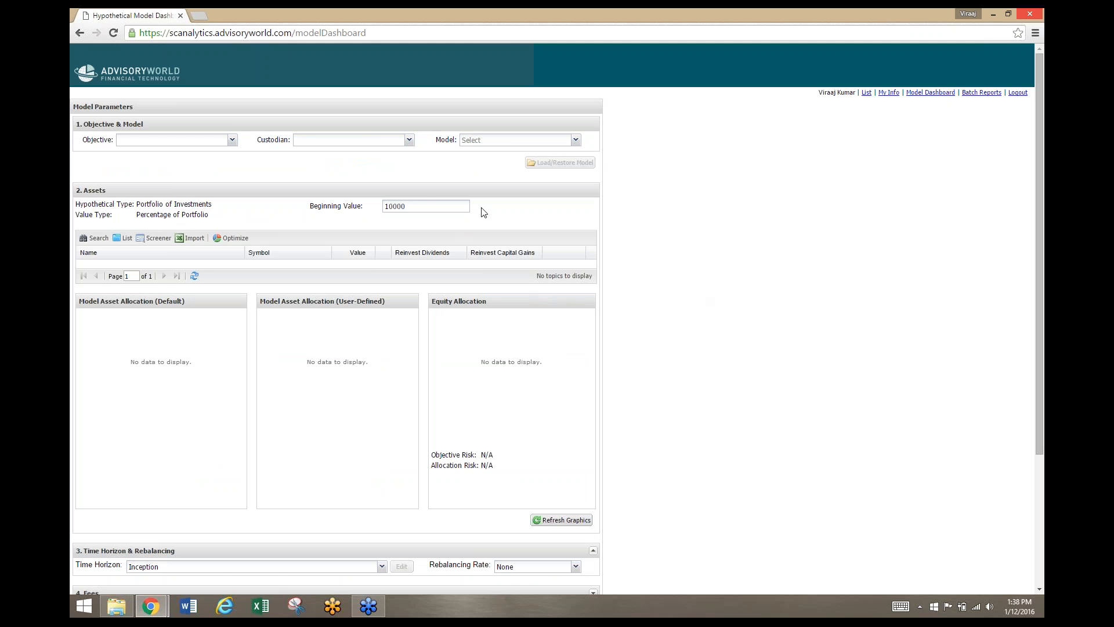
pyautogui.scroll(-3, 464, 231)
pyautogui.scroll(2, 458, 232)
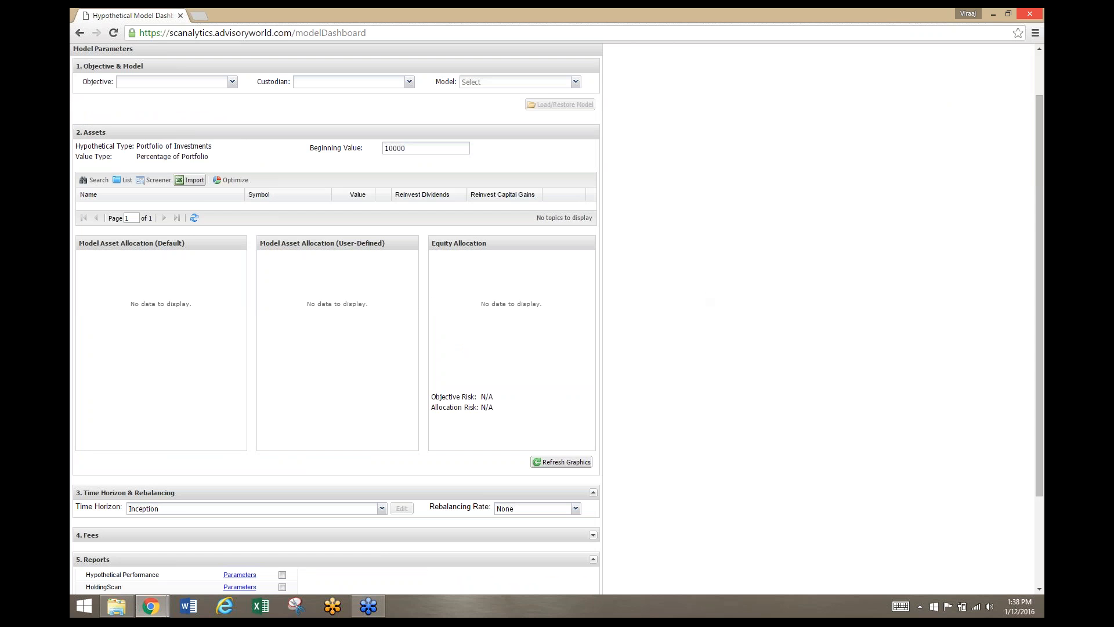
# Download the Basic Value Template for asset import as asset_list (16).csv, view it in Excel, and leave the import without loading a file
pyautogui.click(194, 183)
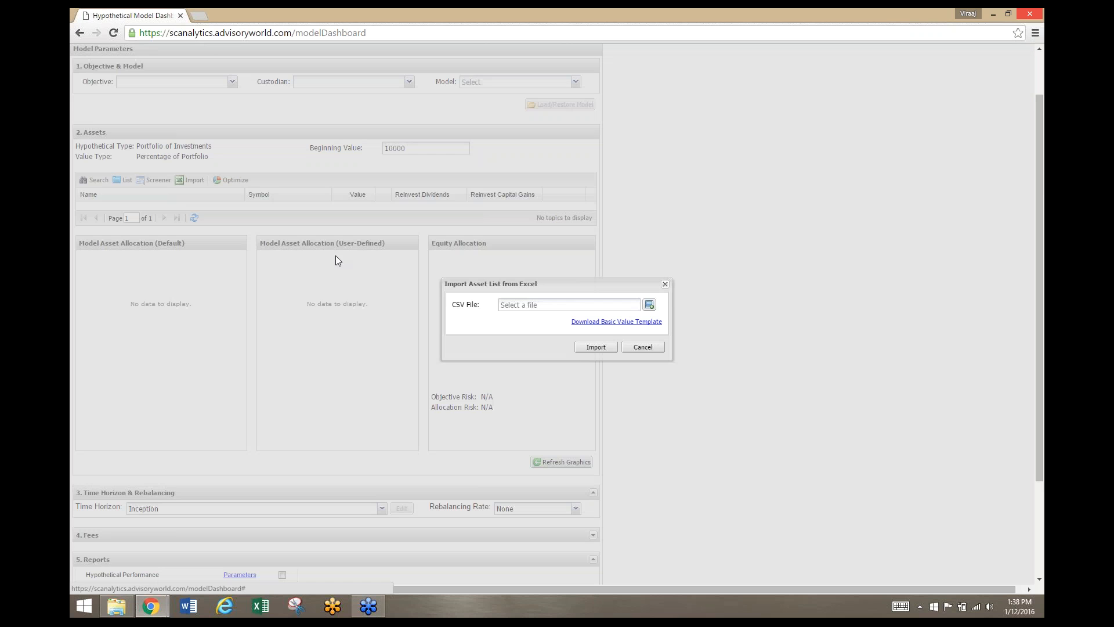
pyautogui.click(645, 323)
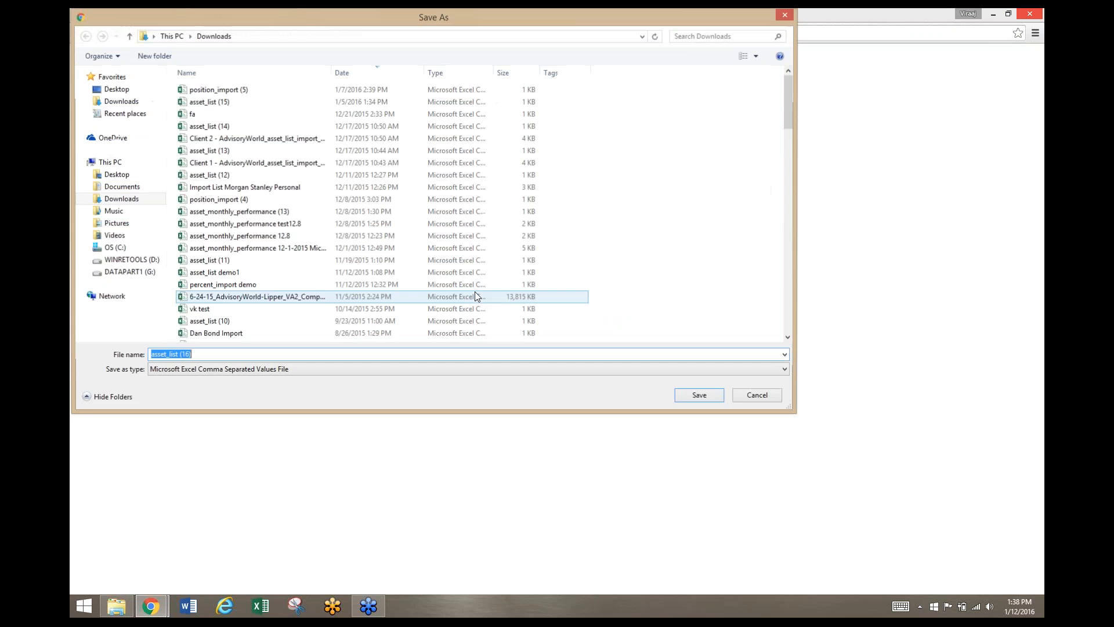
pyautogui.click(718, 394)
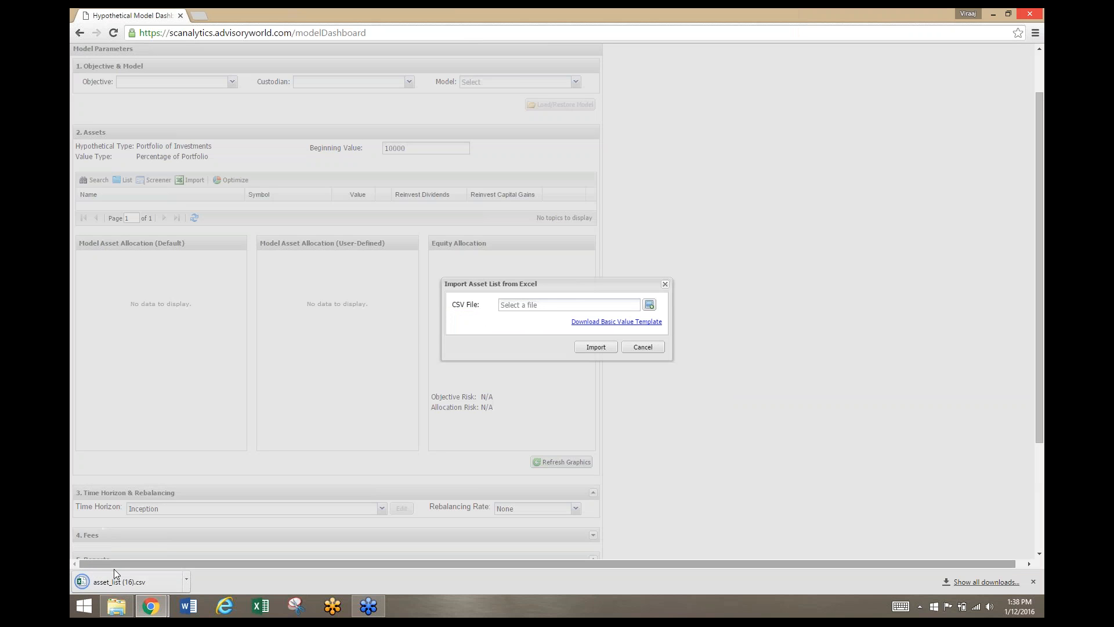
pyautogui.click(114, 577)
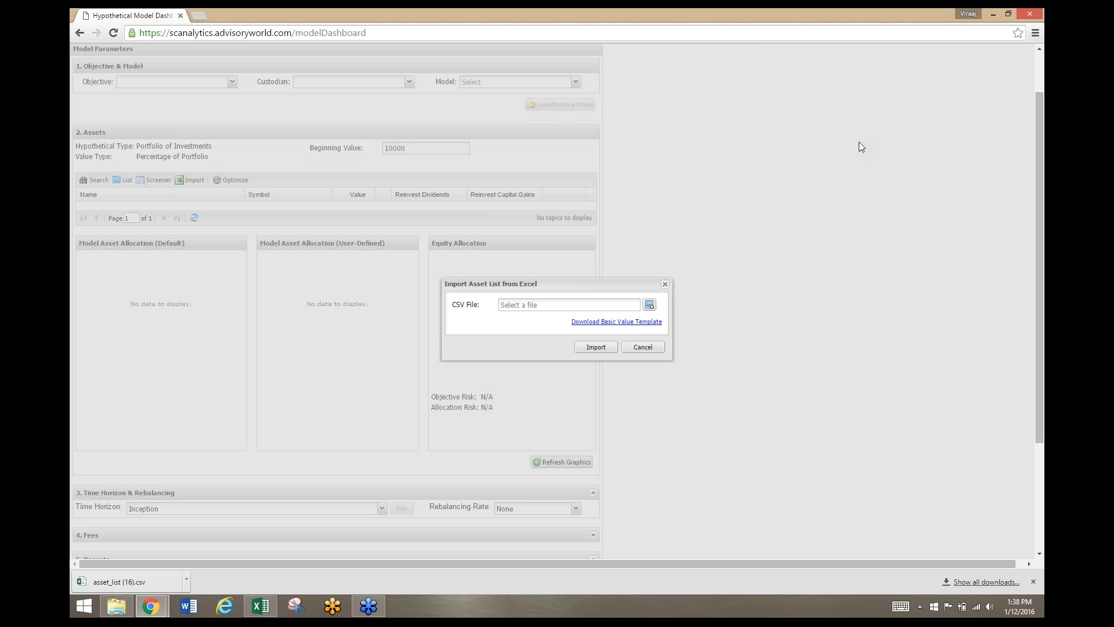
pyautogui.click(1035, 14)
pyautogui.click(639, 346)
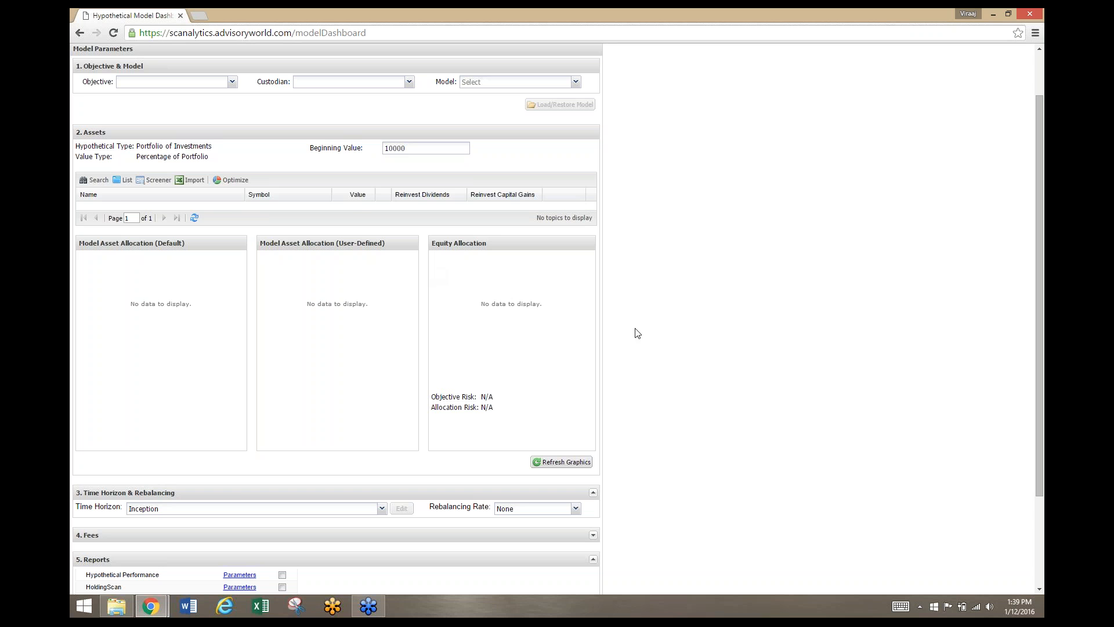
pyautogui.scroll(1, 638, 333)
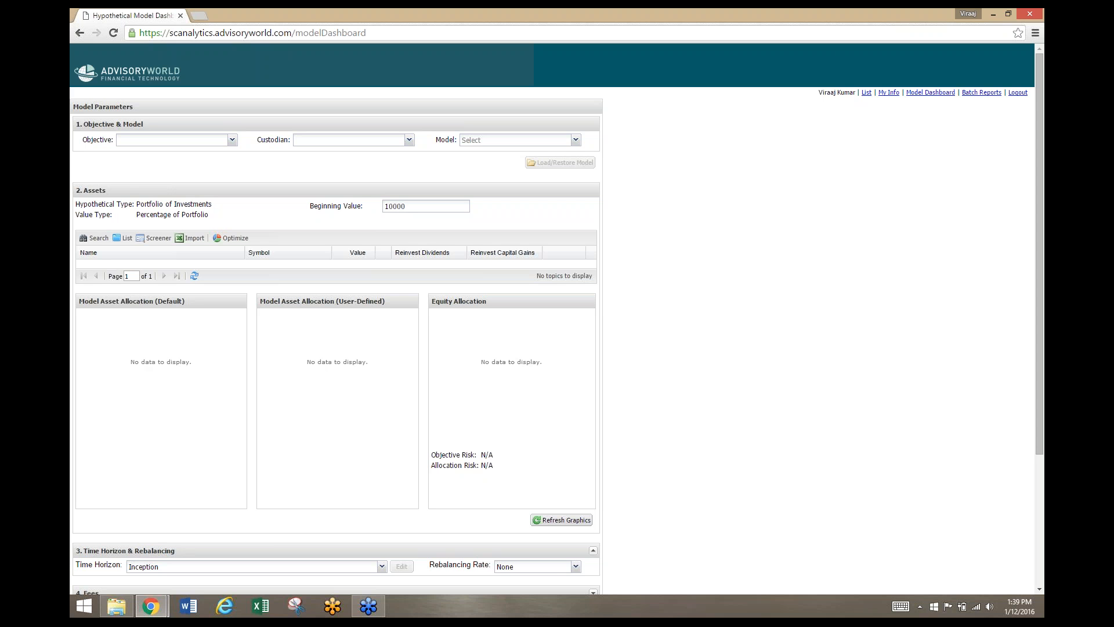
pyautogui.scroll(-3, 692, 299)
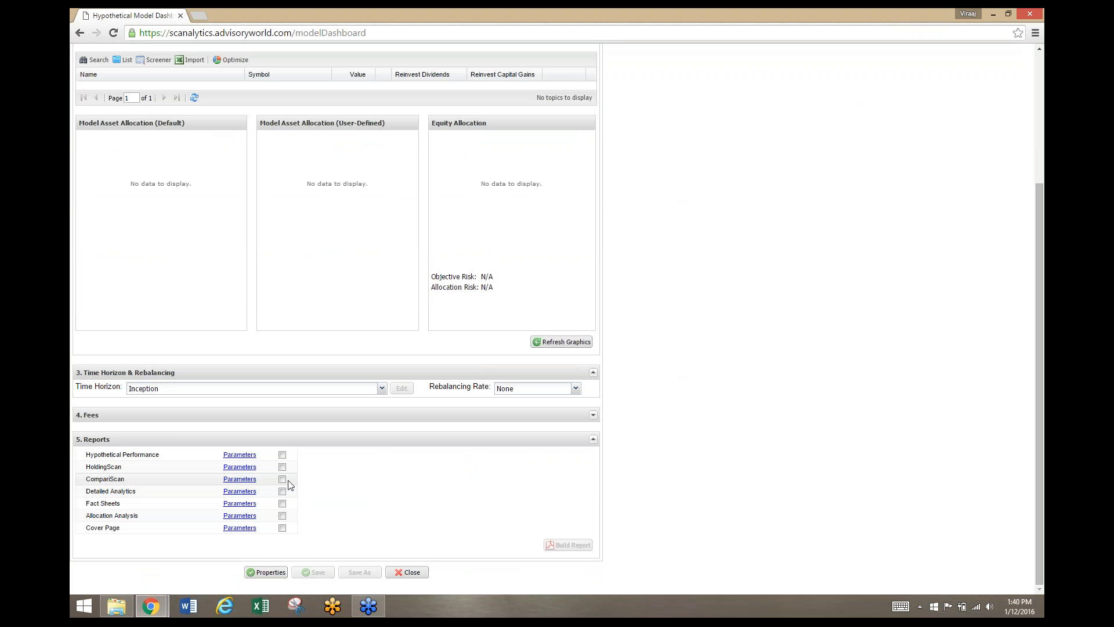
pyautogui.scroll(3, 733, 448)
pyautogui.scroll(-3, 721, 460)
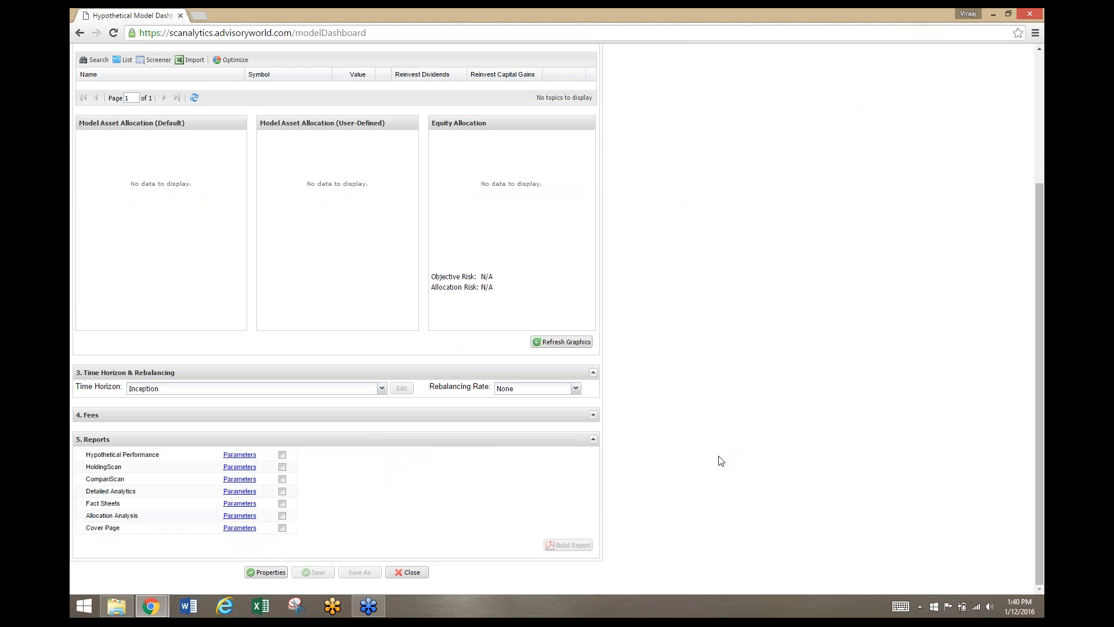